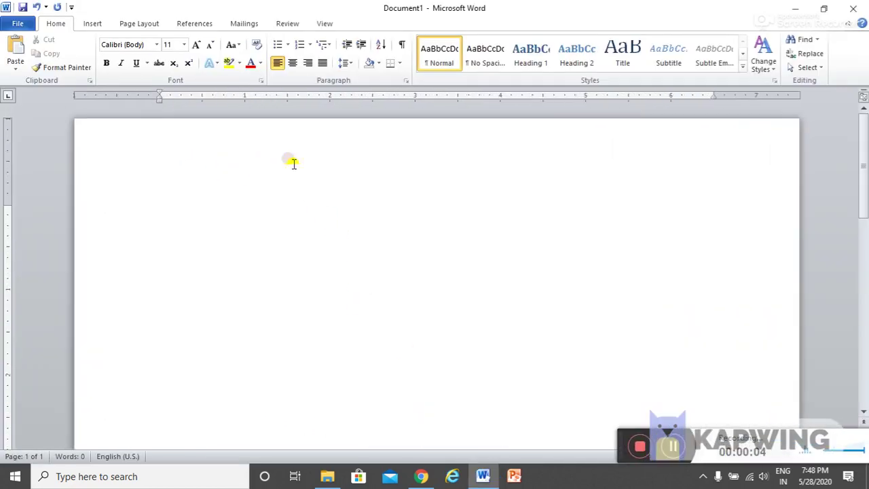
- Clear the practice greeting lines and sample sentence from Document1
type("hel")
type("Today we r going to learn some t")
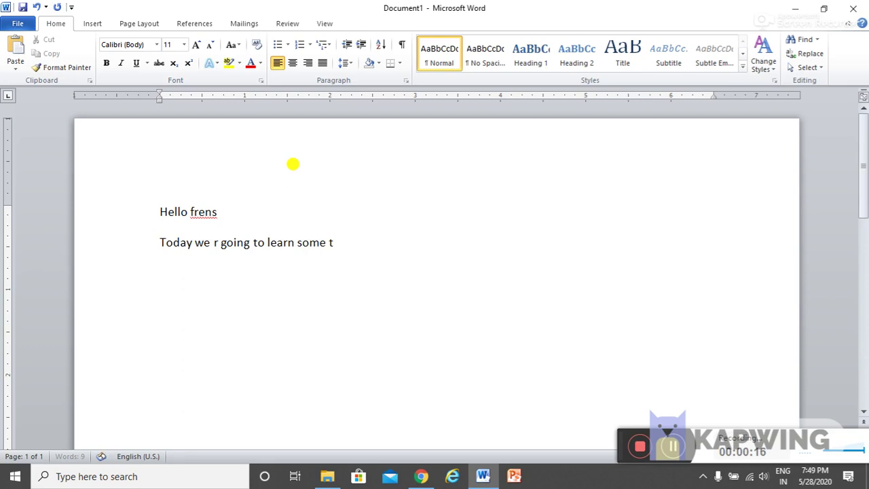
type("ext effects")
type("Come lets atart")
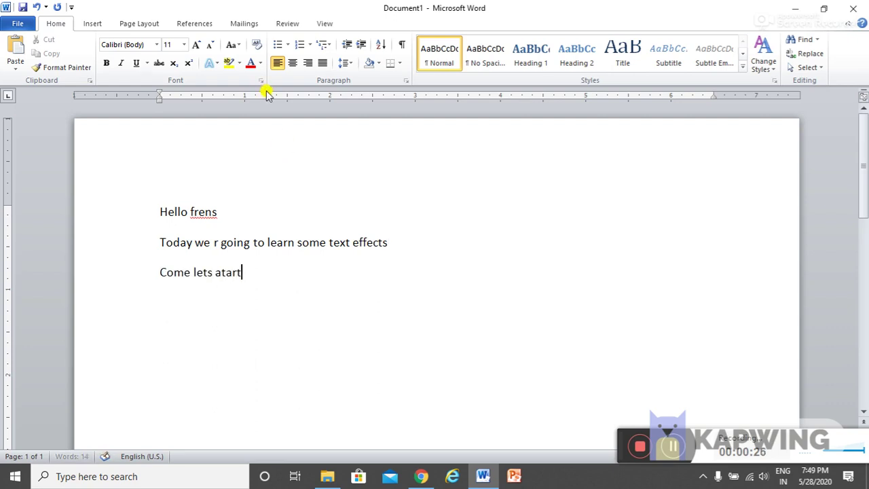
key("BackSpace")
type("s")
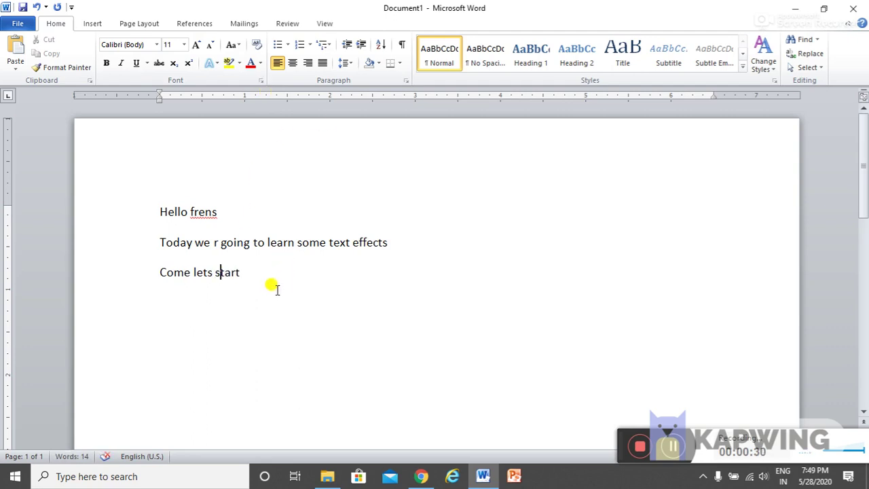
left_click_drag(282, 286, 131, 198)
key("Delete")
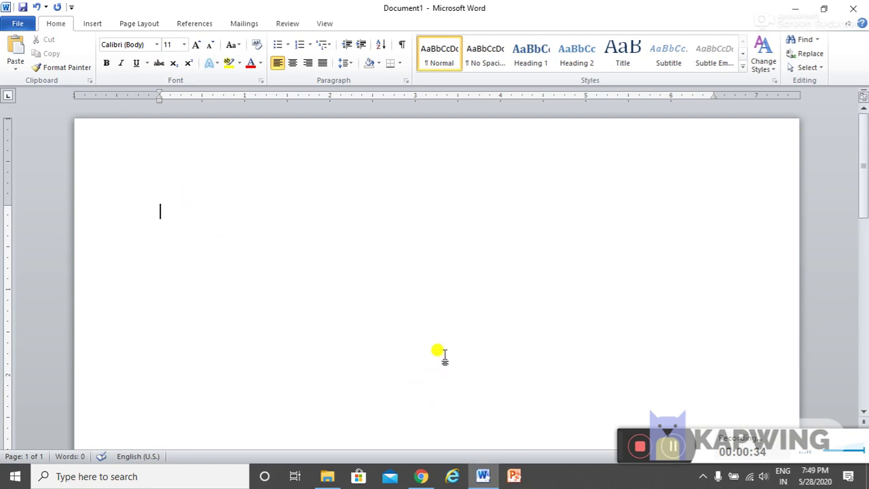
type("tever your text is")
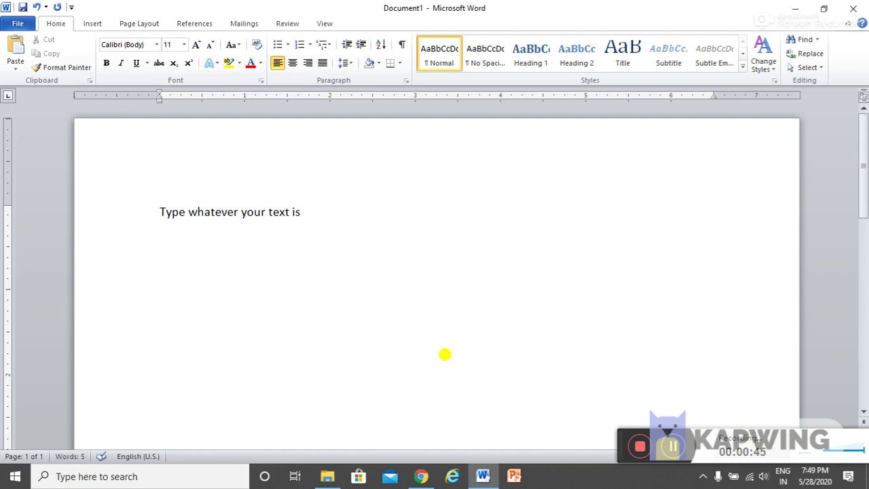
key("ctrl+a")
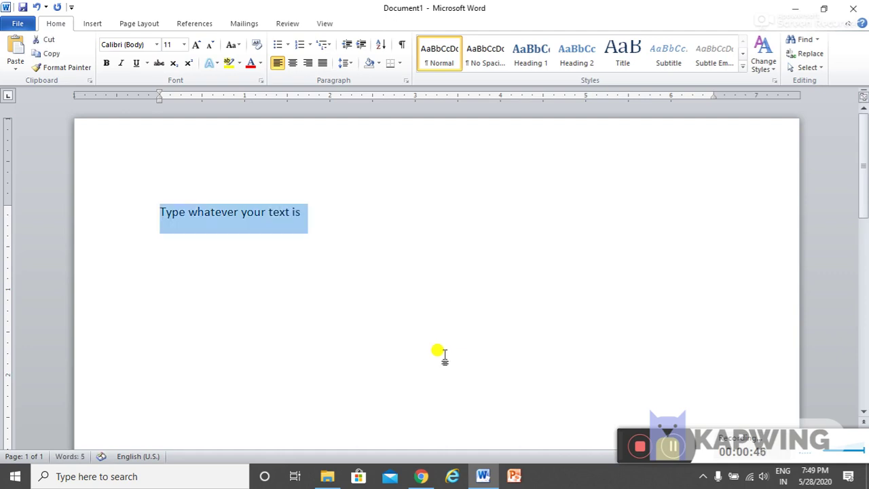
key("BackSpace")
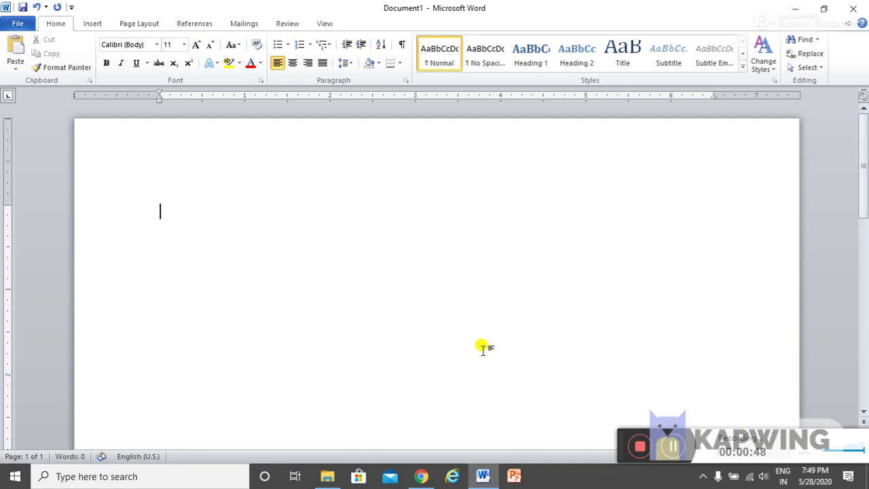
- Copy the 'Some of the qualities' paragraph from the sunny document, then close it
left_click(482, 474)
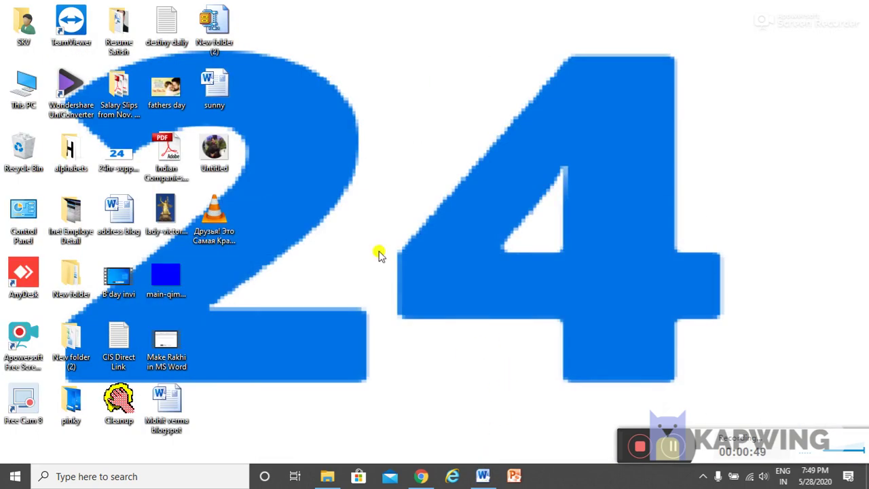
double_click(224, 91)
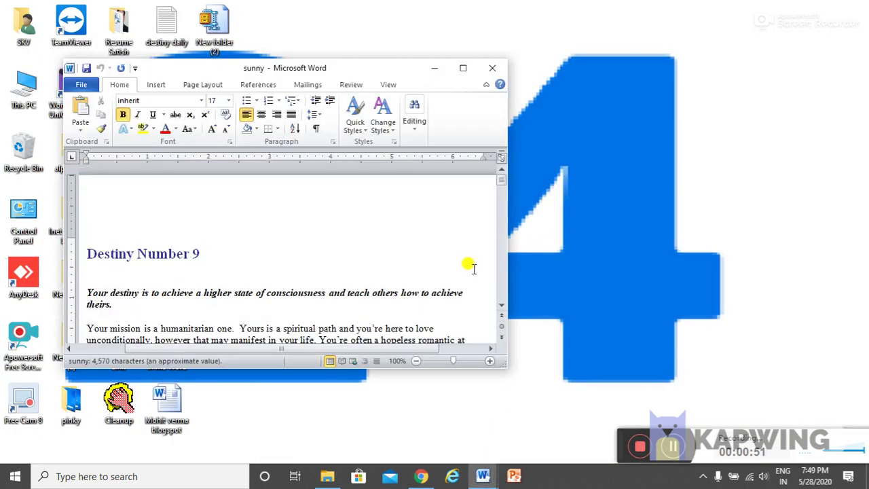
left_click(463, 67)
scroll(520, 310, "down", 5)
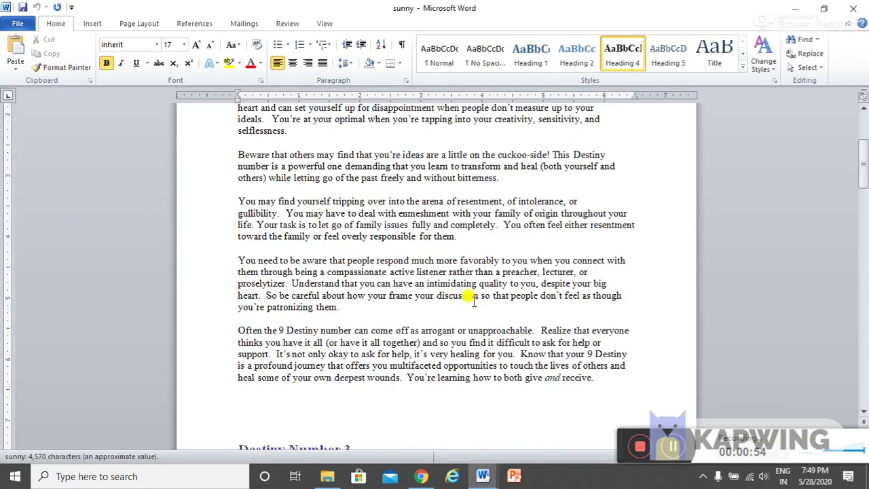
scroll(473, 301, "down", 4)
scroll(474, 301, "down", 5)
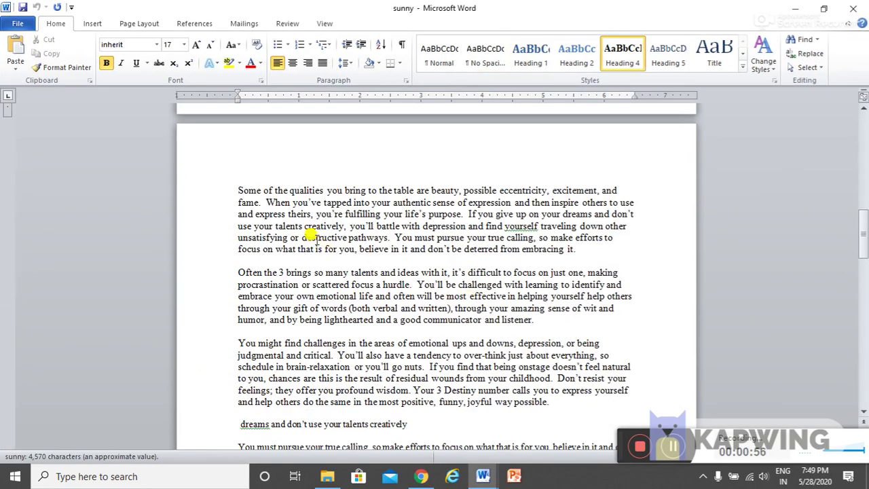
left_click_drag(238, 189, 575, 250)
key("ctrl+c")
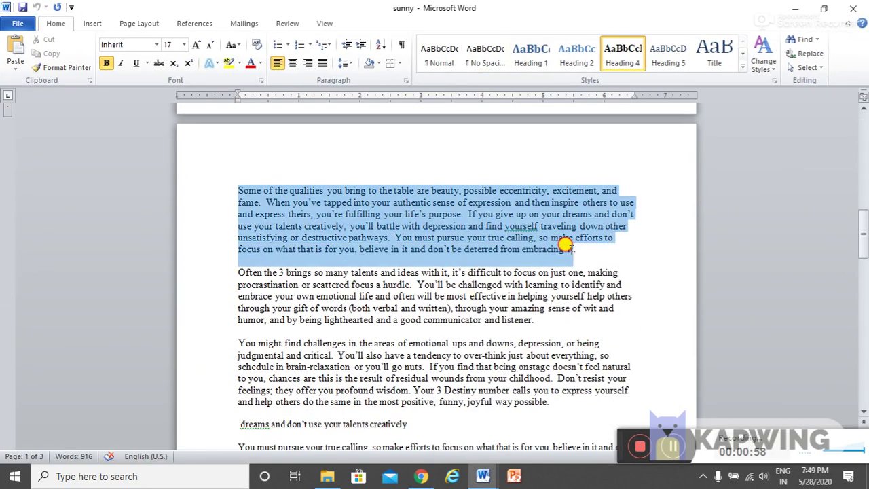
left_click(853, 8)
left_click(483, 476)
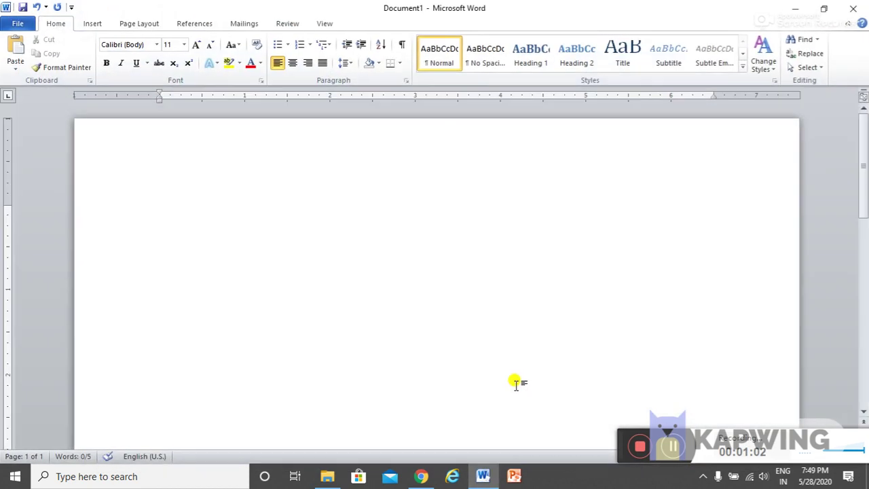
- Paste the paragraph into Document1 and justify it after trying center, right and left alignment
key("ctrl+v")
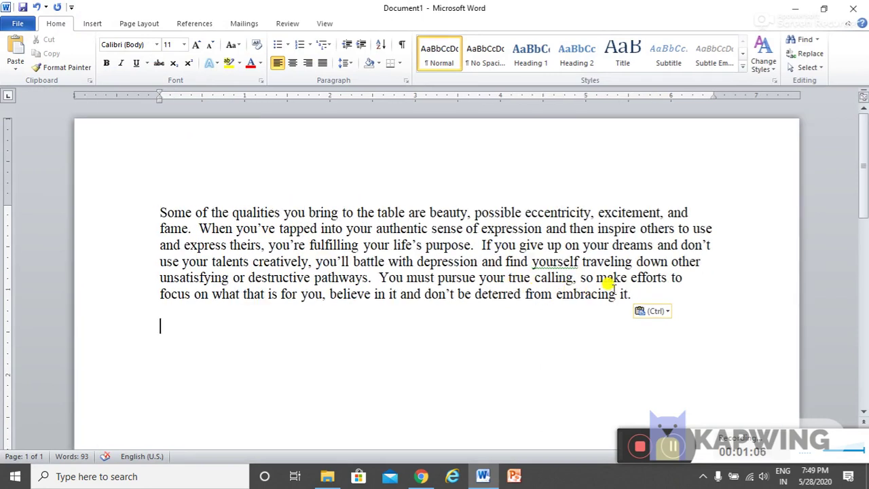
left_click_drag(625, 289, 188, 203)
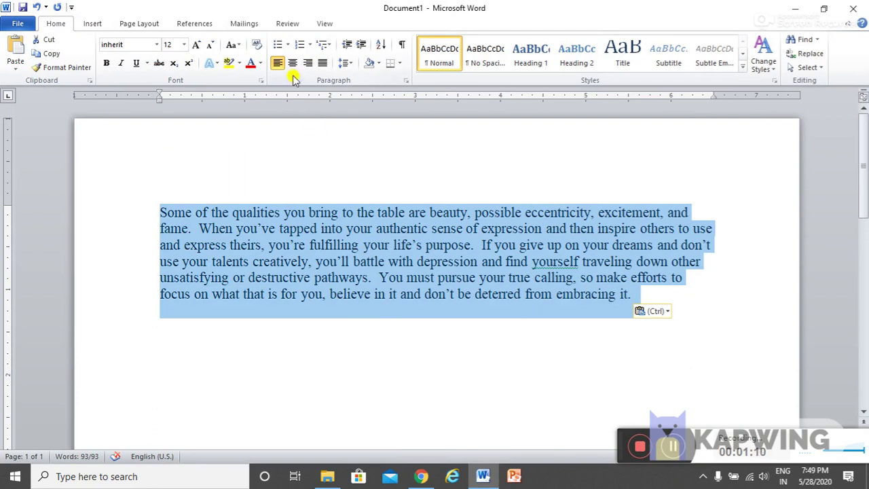
left_click(293, 63)
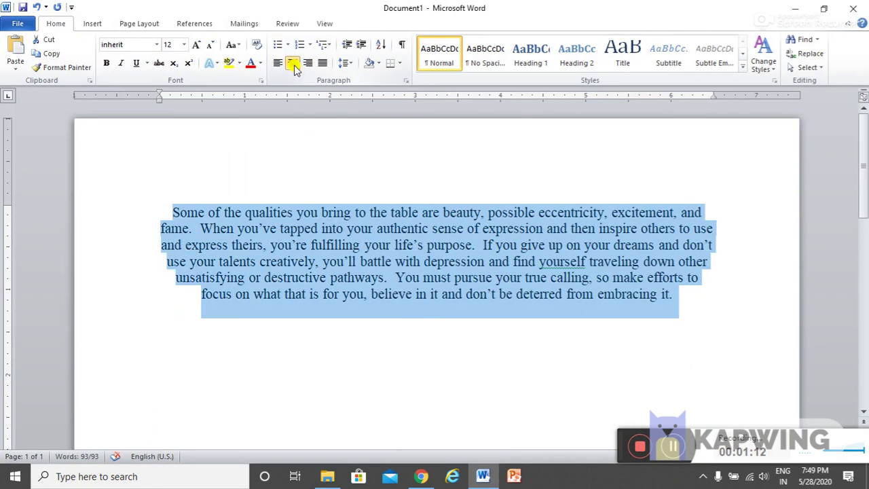
left_click(308, 64)
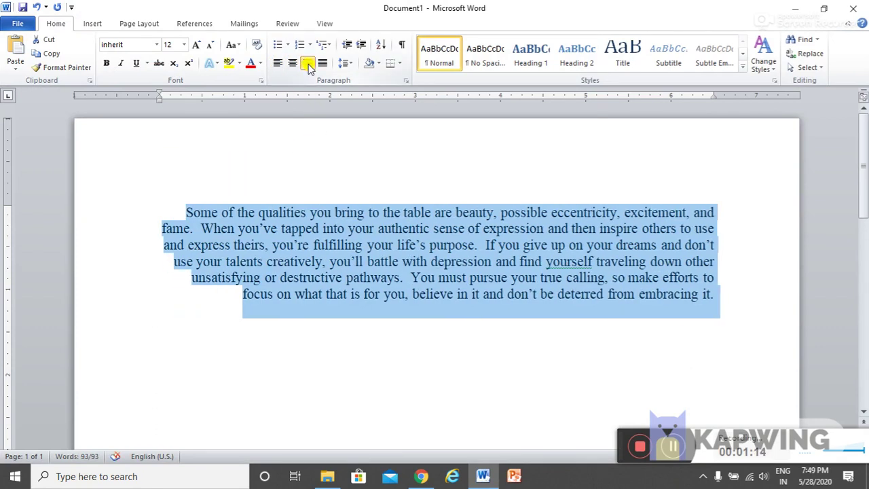
left_click(278, 63)
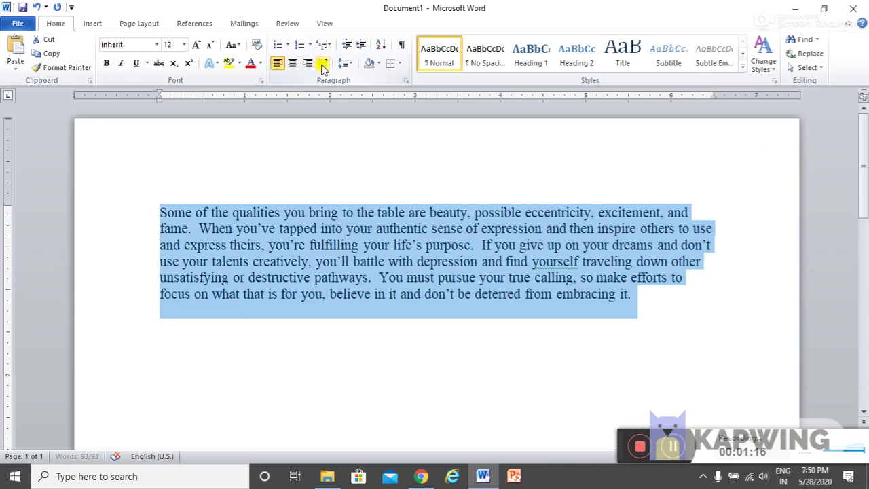
left_click(322, 64)
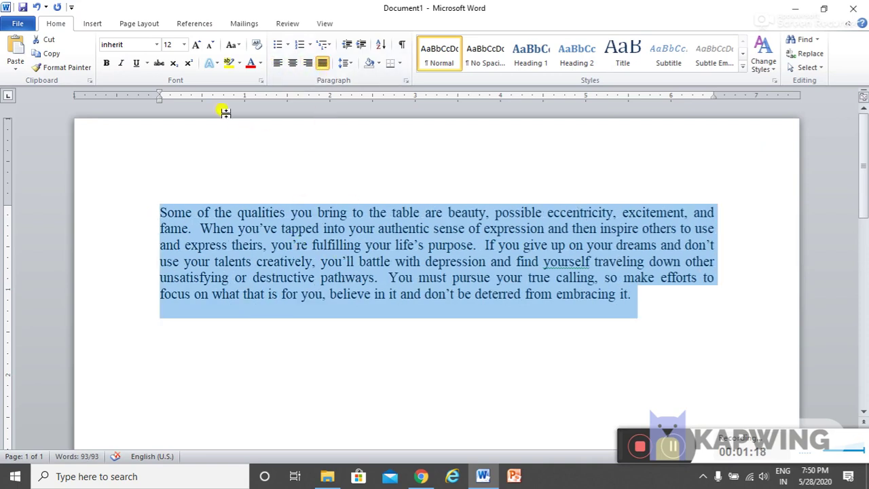
- Grow the paragraph's font from 12 to 14 pt and reselect the whole paragraph
left_click(197, 45)
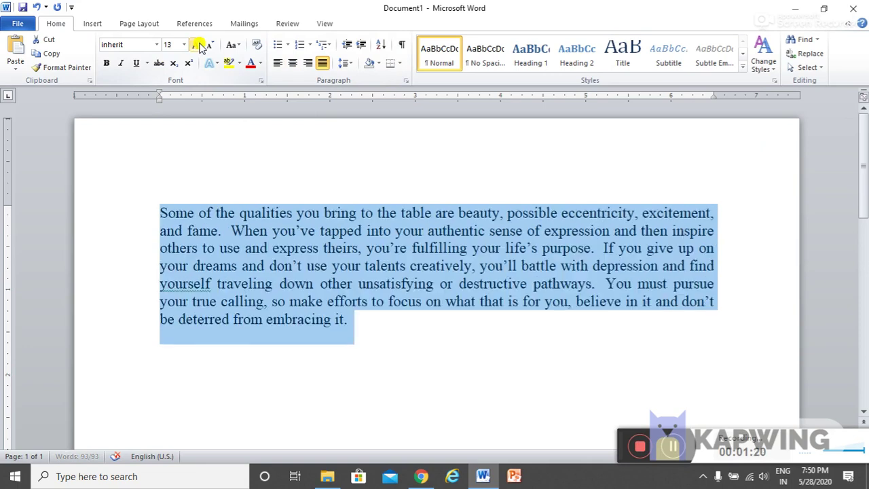
left_click(197, 44)
left_click(249, 230)
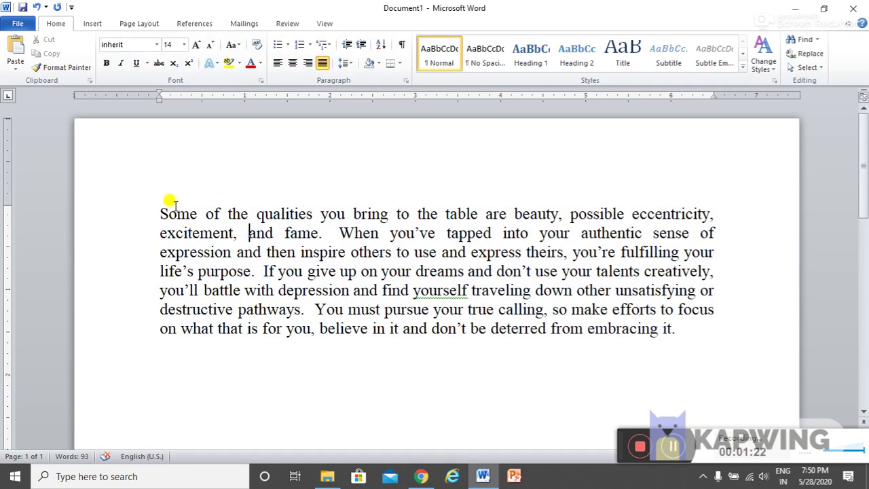
left_click_drag(155, 213, 679, 330)
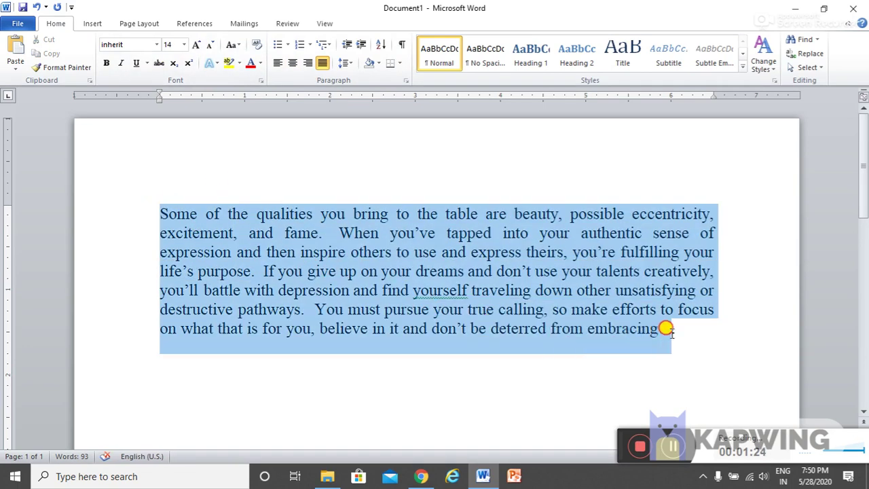
- Set the paragraph to Comic Sans MS and make its first sentence bold, italic and underlined
left_click(156, 44)
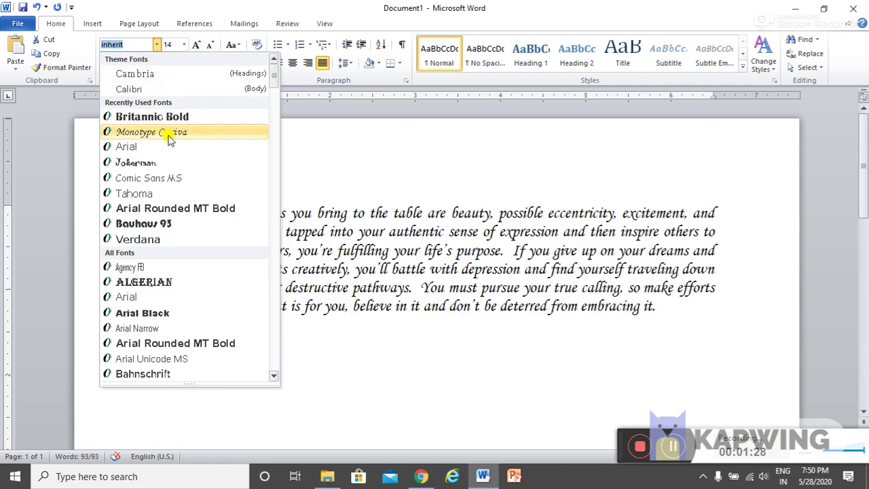
left_click(167, 178)
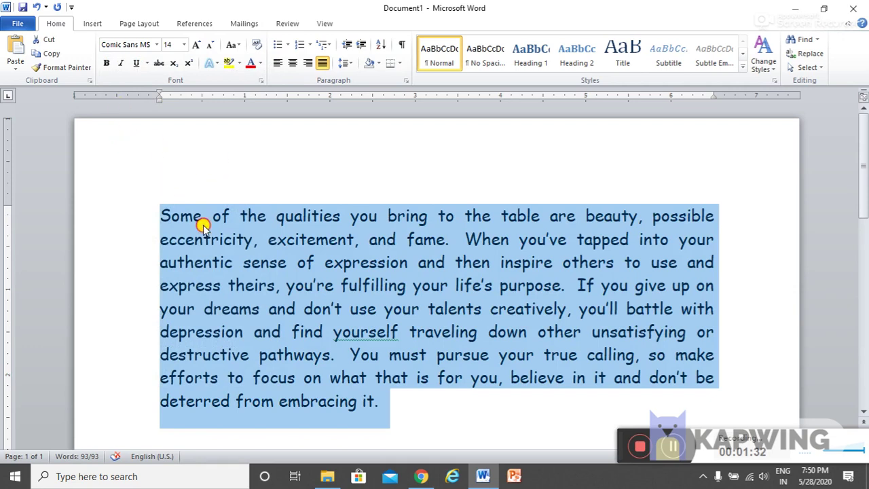
mouse_move(160, 215)
left_mouse_down()
mouse_move(557, 232)
mouse_move(445, 240)
left_mouse_up()
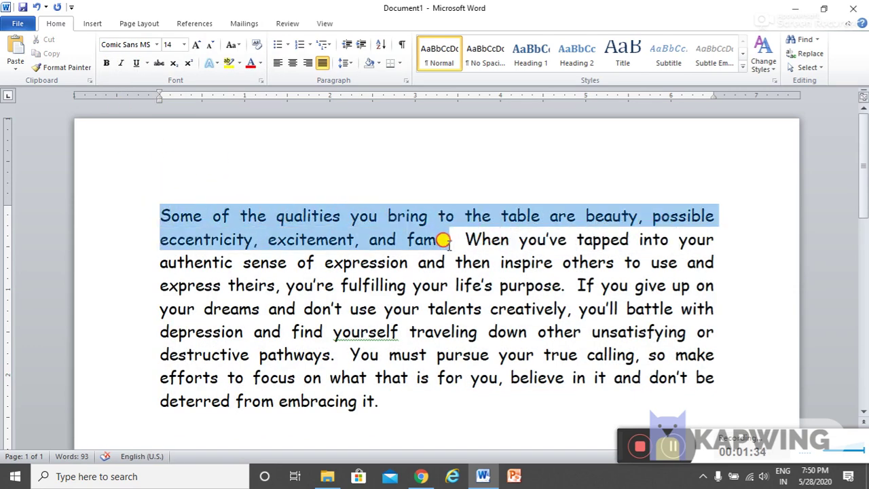
left_click(106, 63)
left_click(122, 63)
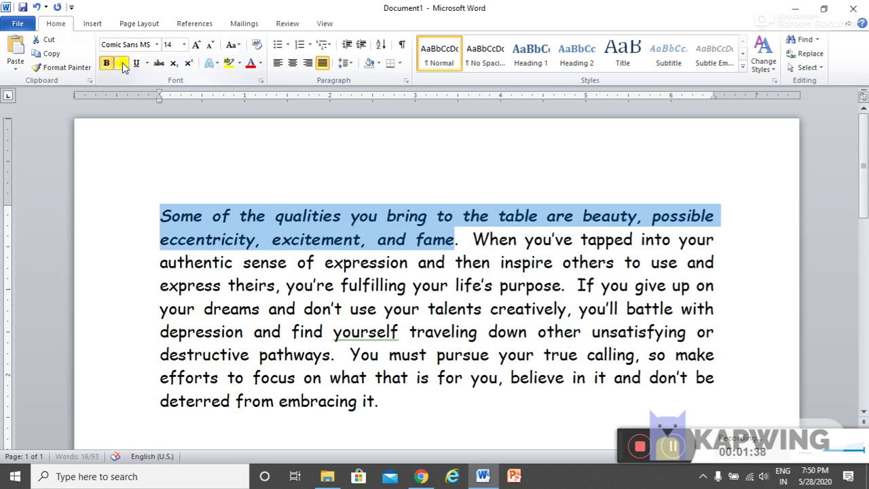
left_click(136, 65)
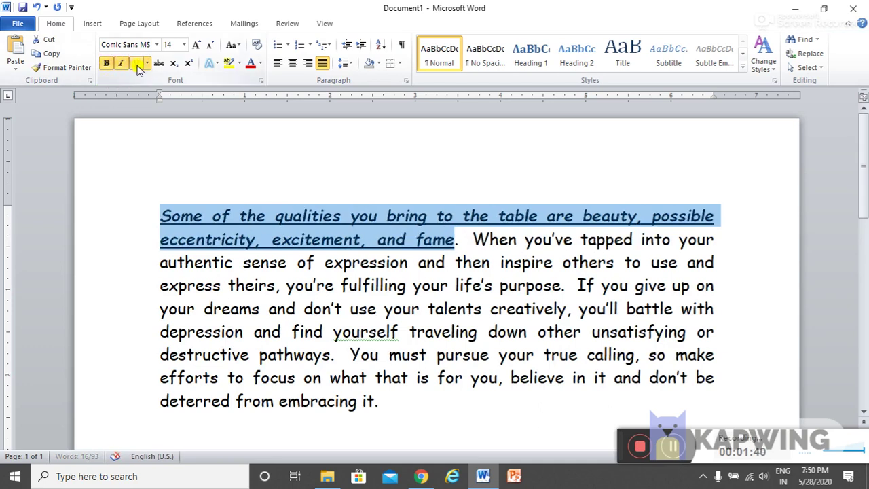
left_click(336, 346)
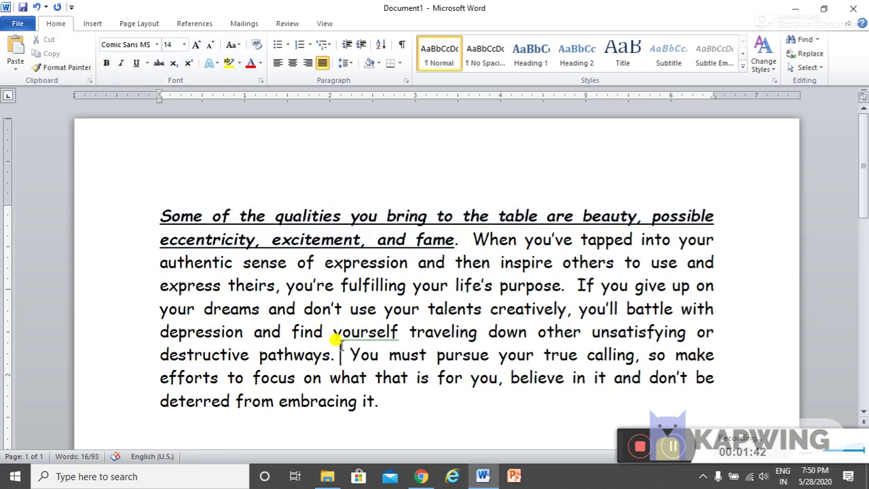
- Strike through the words 'When you've tapped into your' and scroll to the paragraph's end
left_click_drag(473, 239, 713, 237)
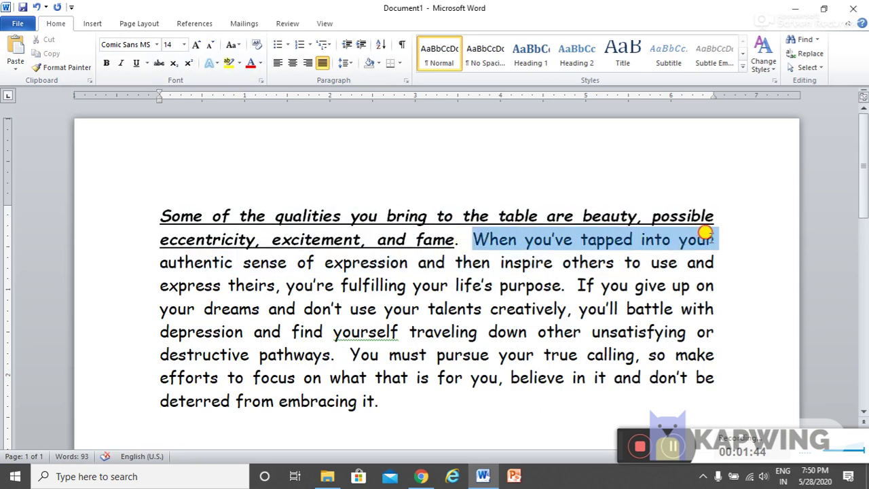
left_click(159, 63)
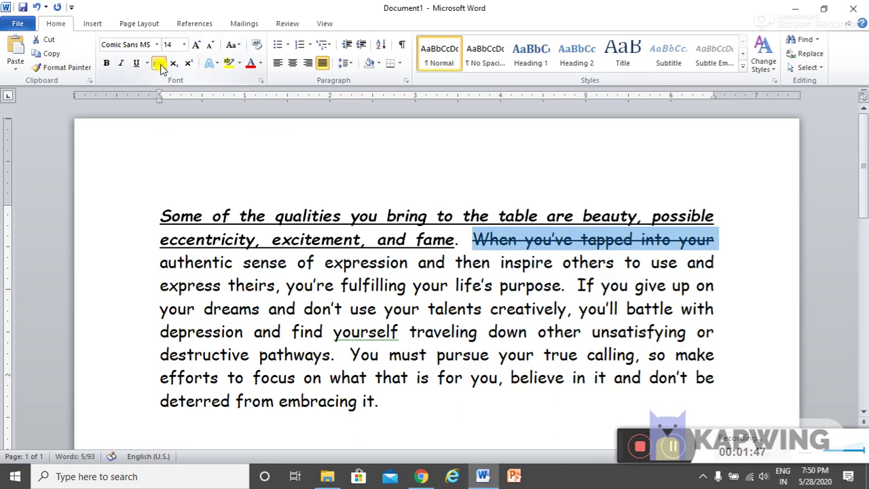
left_click(269, 190)
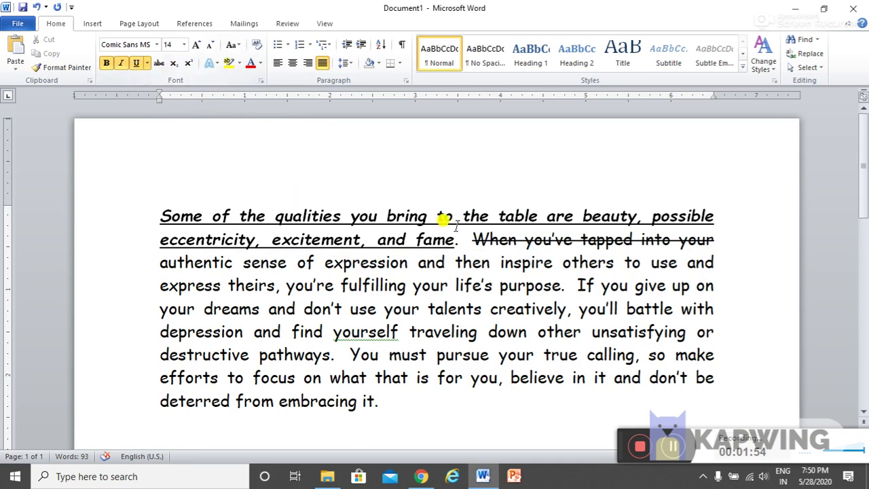
scroll(479, 362, "down", 3)
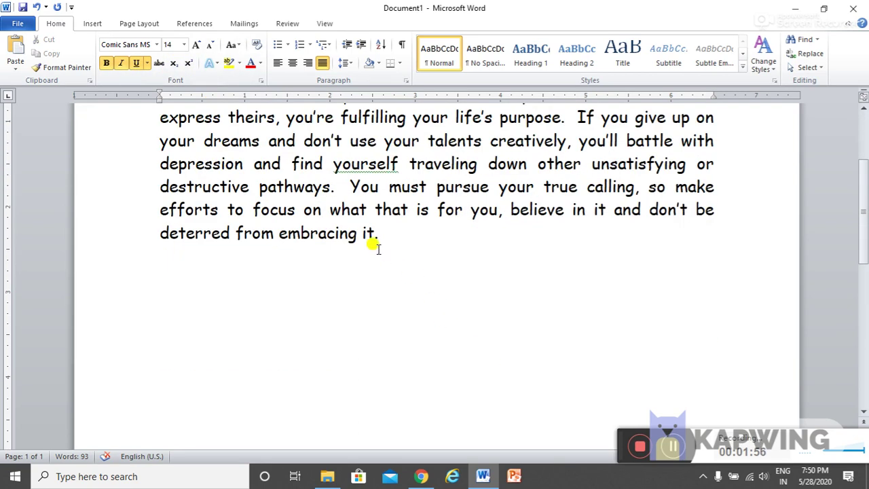
- Add a superscript 2 right after 'embracing'
left_click(358, 232)
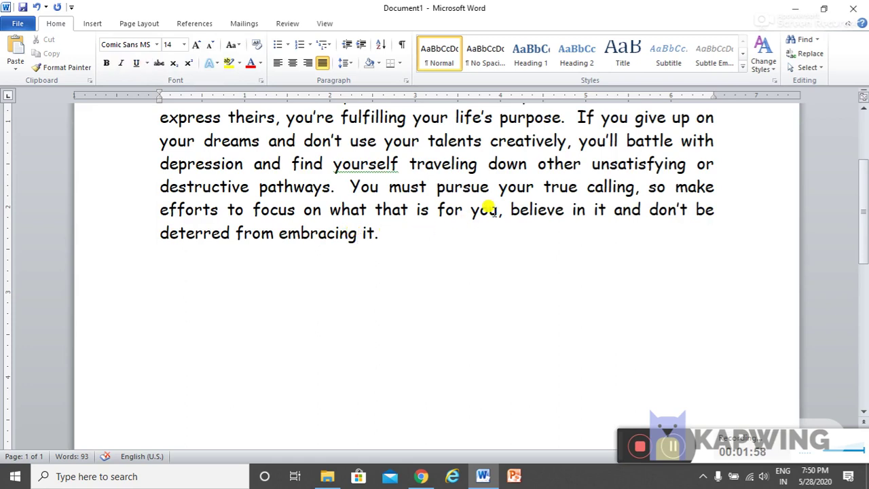
type("2")
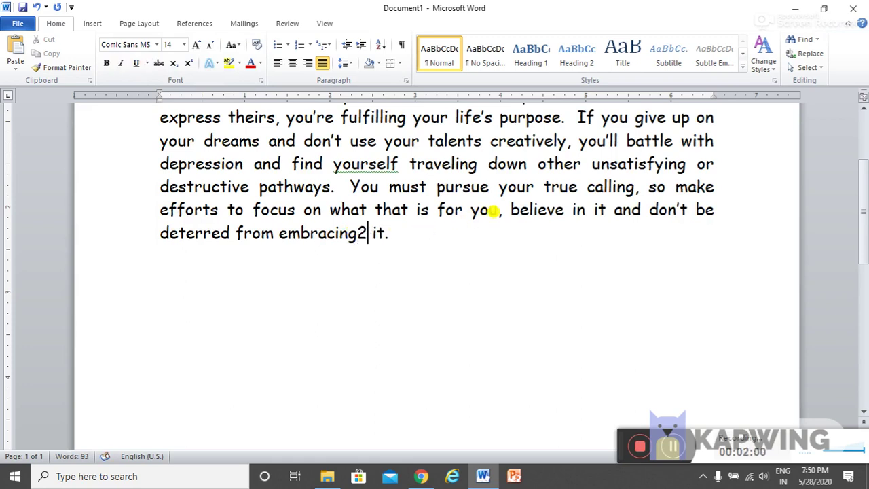
left_click_drag(366, 233, 357, 233)
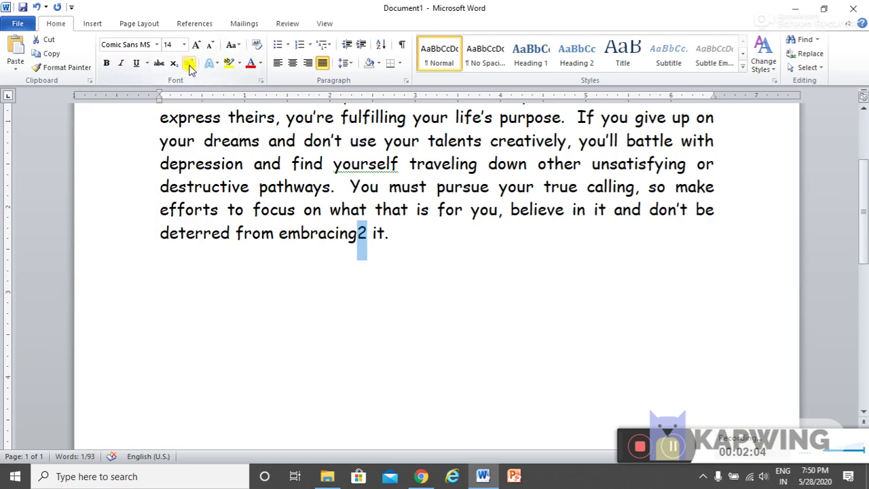
left_click(190, 64)
left_click(386, 234)
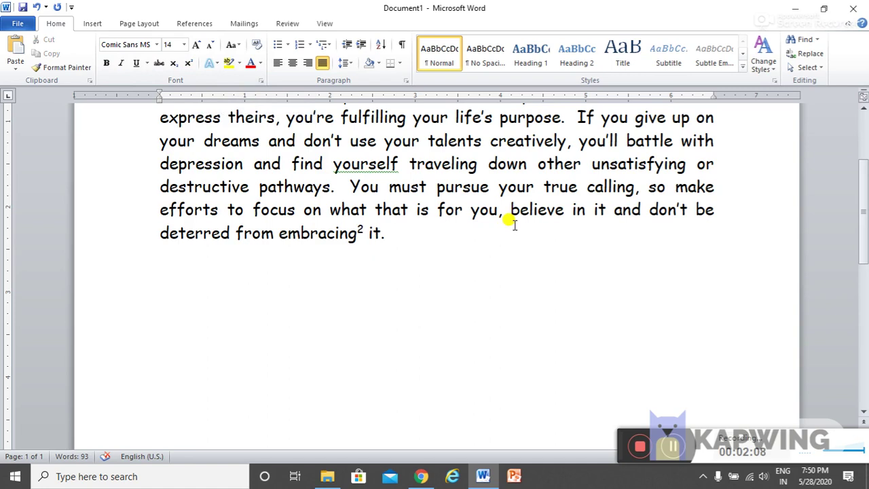
- Add a new line reading H2O with its 2 set as subscript
key("Return")
type("H2O")
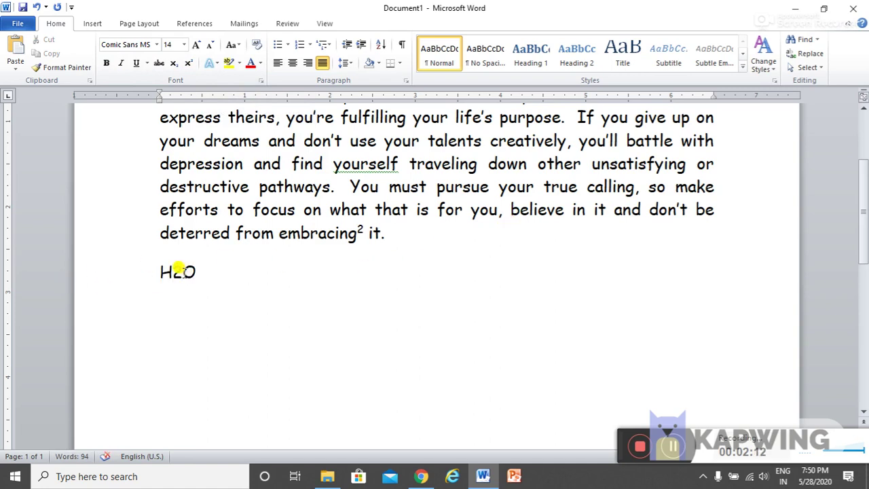
left_click_drag(182, 272, 173, 271)
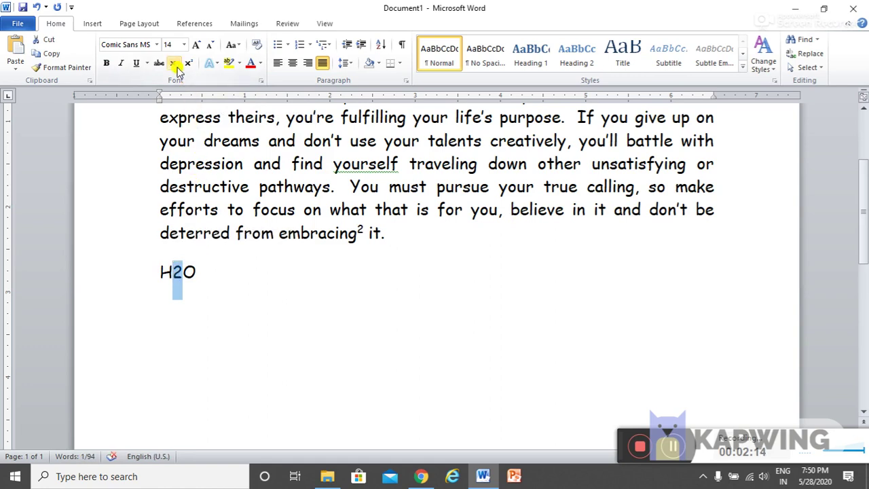
left_click(175, 64)
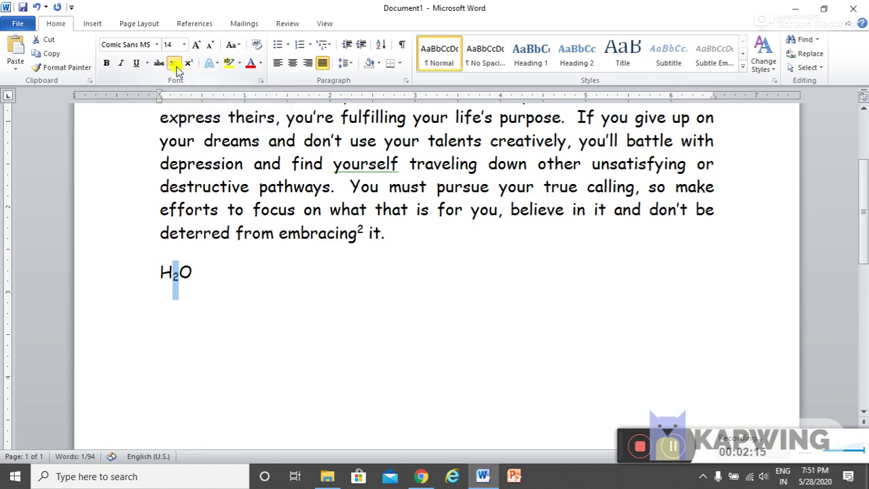
left_click(262, 279)
scroll(359, 278, "up", 1)
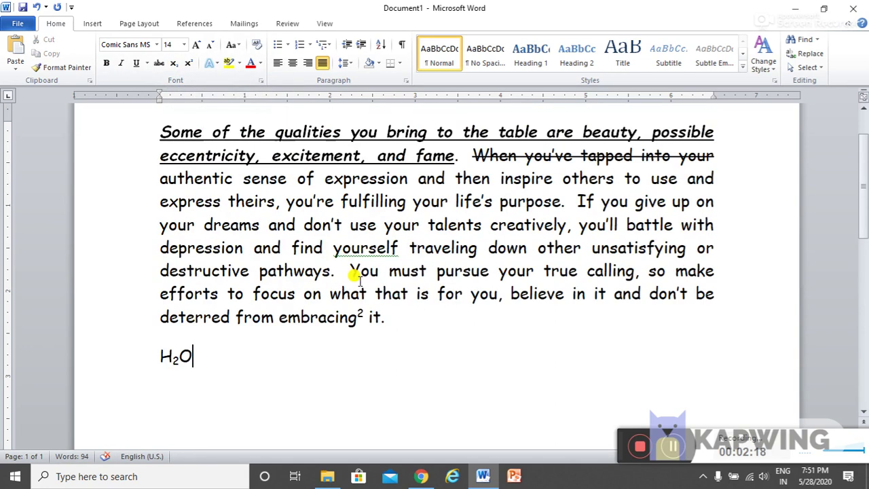
- Colour the line 'authentic sense of expression…' red
left_click(168, 178)
left_click_drag(163, 178, 747, 171)
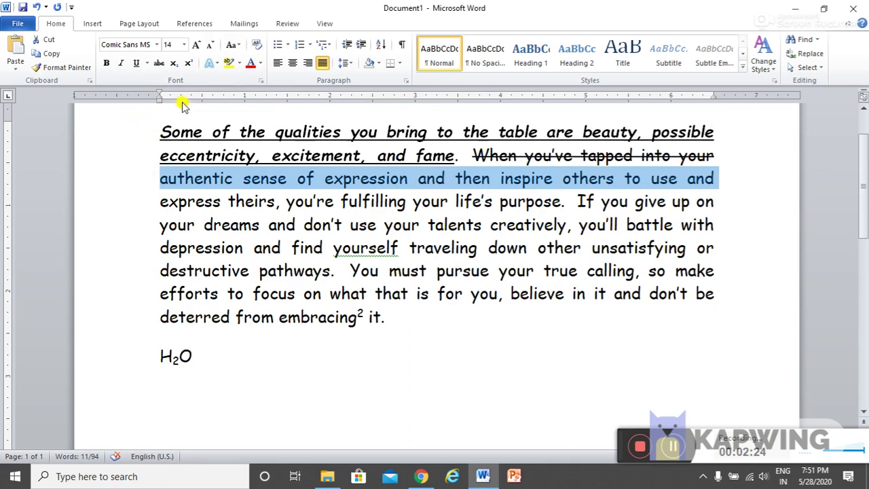
left_click(260, 63)
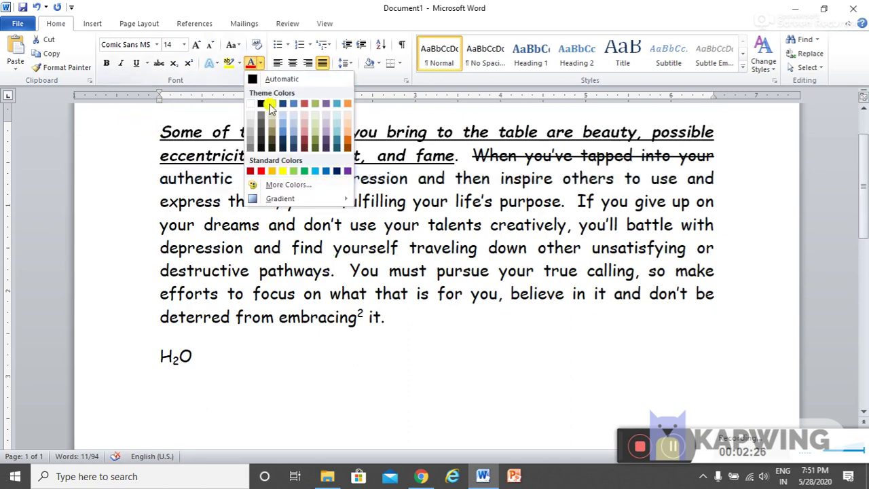
left_click(263, 172)
left_click(288, 195)
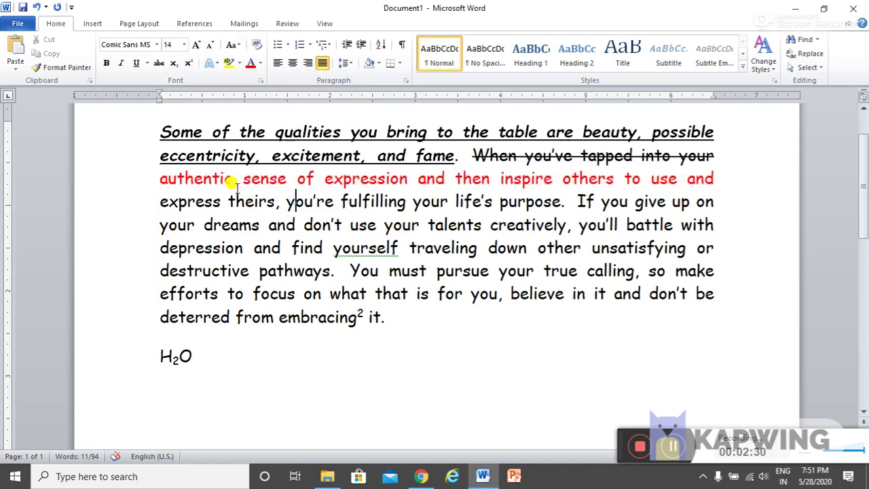
- Set the whole paragraph's line spacing to 1.5
left_click_drag(154, 128, 391, 325)
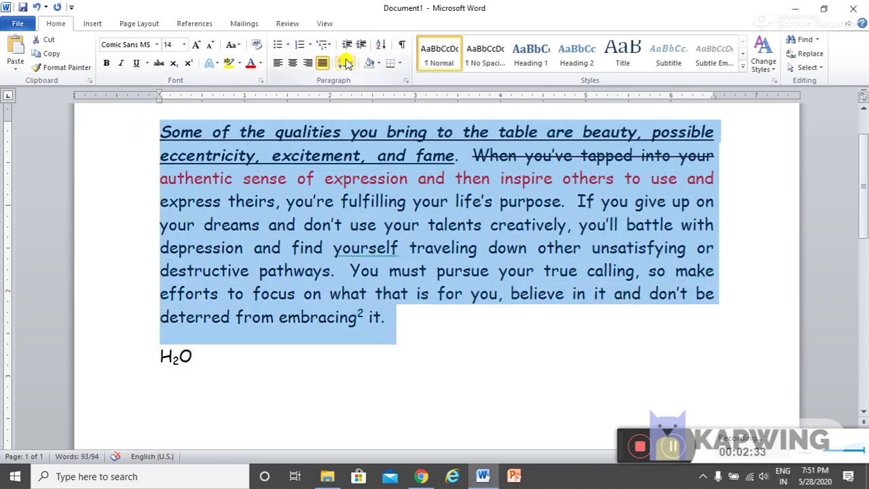
left_click(345, 62)
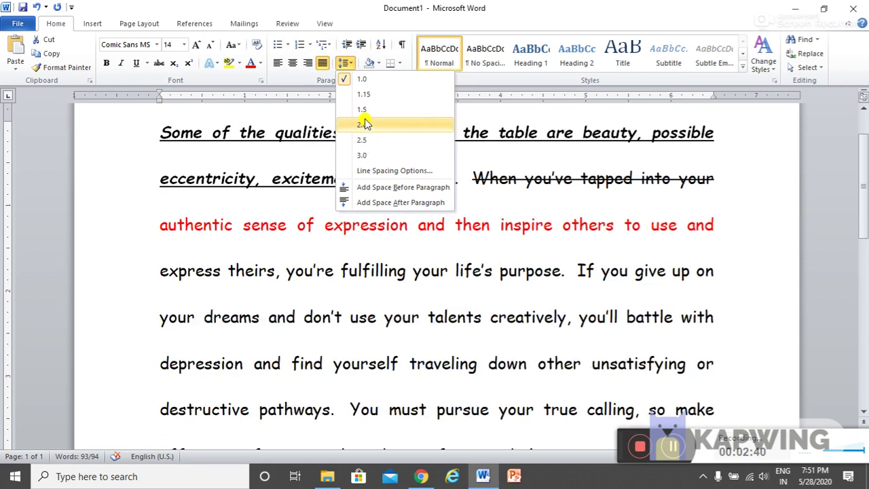
left_click(365, 111)
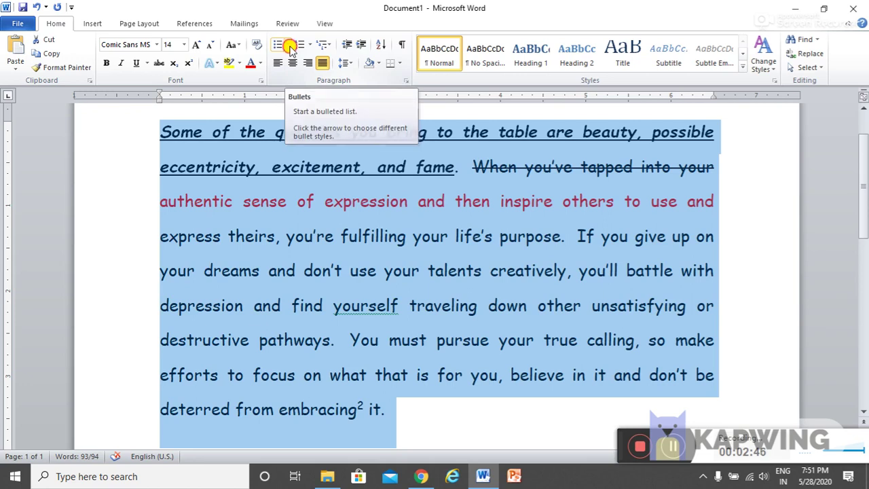
left_click(288, 44)
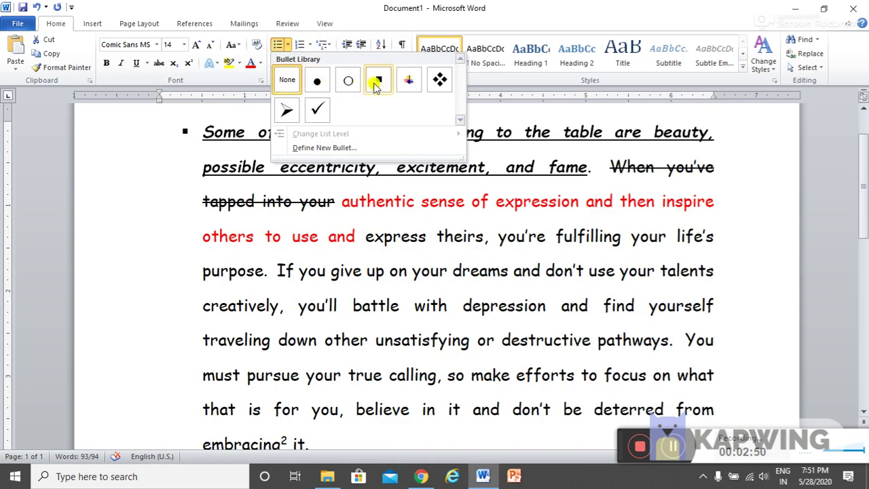
- Give the paragraph an arrow bullet
left_click(291, 108)
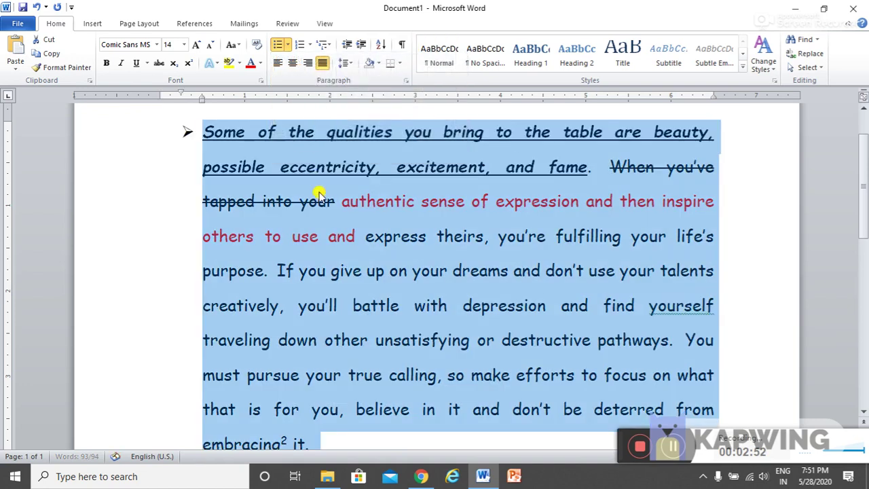
left_click(325, 216)
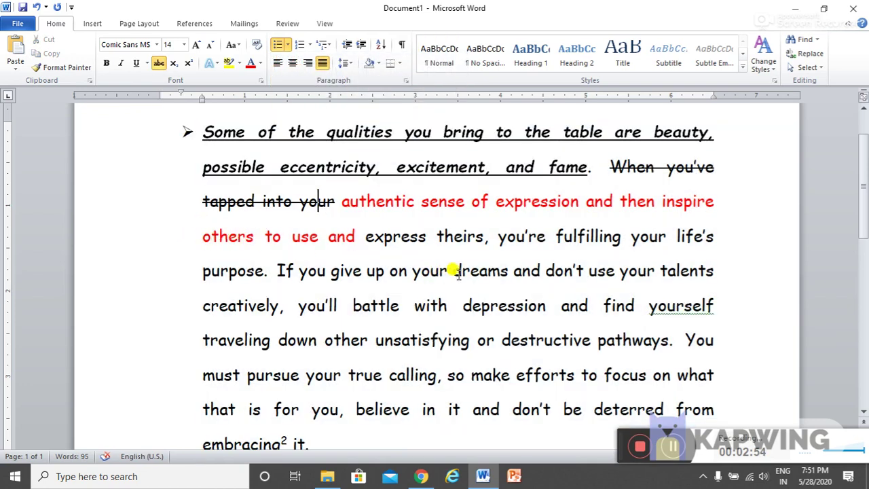
scroll(544, 276, "down", 1)
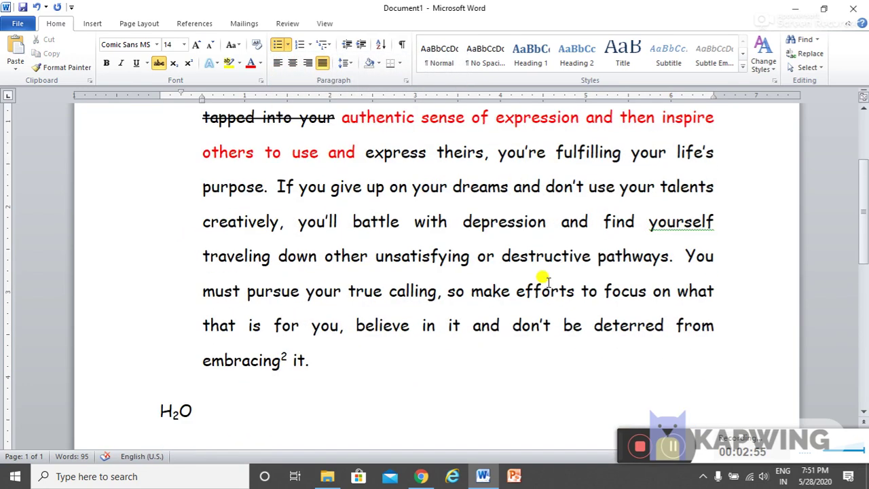
- Start new bullets at 'If you give up' and 'You must pursue', then select all three items
left_click(277, 186)
key("Return")
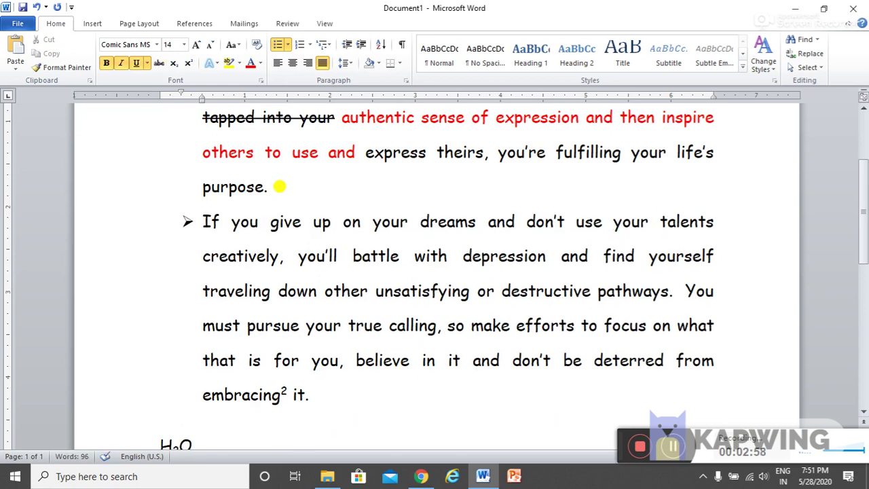
scroll(279, 187, "down", 1)
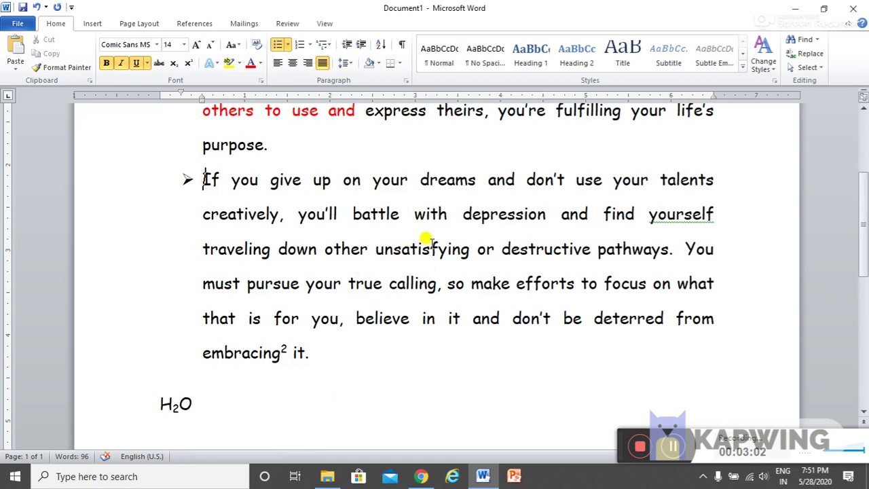
left_click(681, 246)
key("Return")
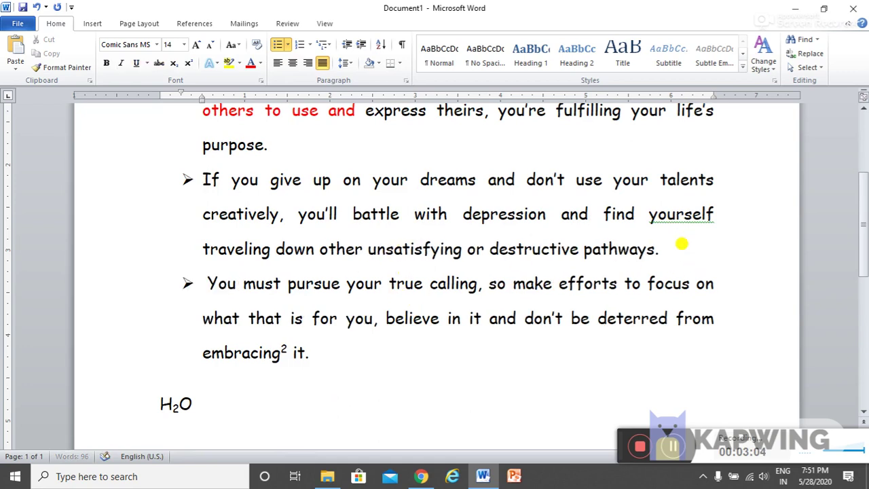
scroll(681, 244, "down", 2, "ctrl")
scroll(670, 252, "down", 1, "ctrl")
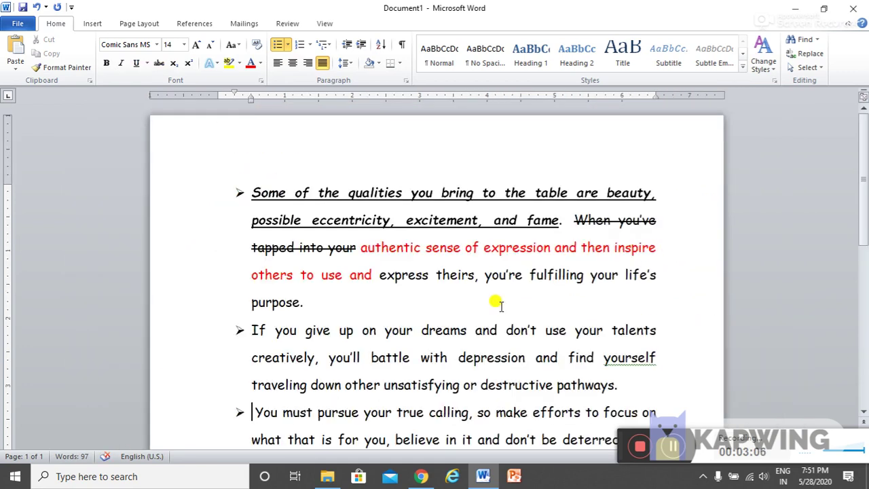
scroll(432, 297, "down", 2)
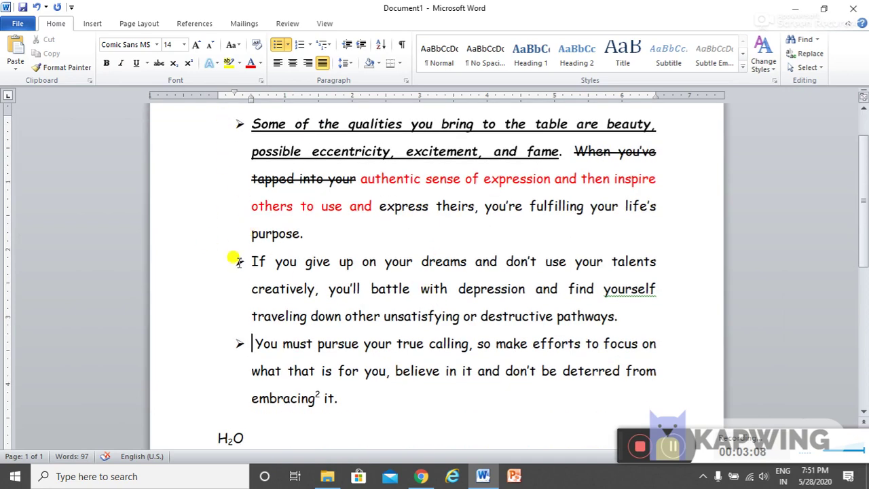
mouse_move(336, 398)
left_mouse_down()
mouse_move(224, 175)
mouse_move(212, 128)
left_mouse_up()
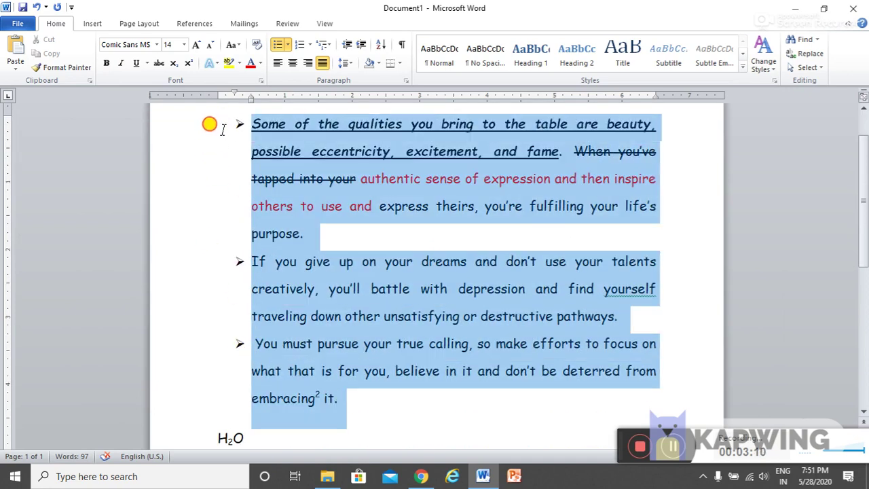
- Switch the three items to round bullets, then to 1., 2., 3. numbering
left_click(288, 47)
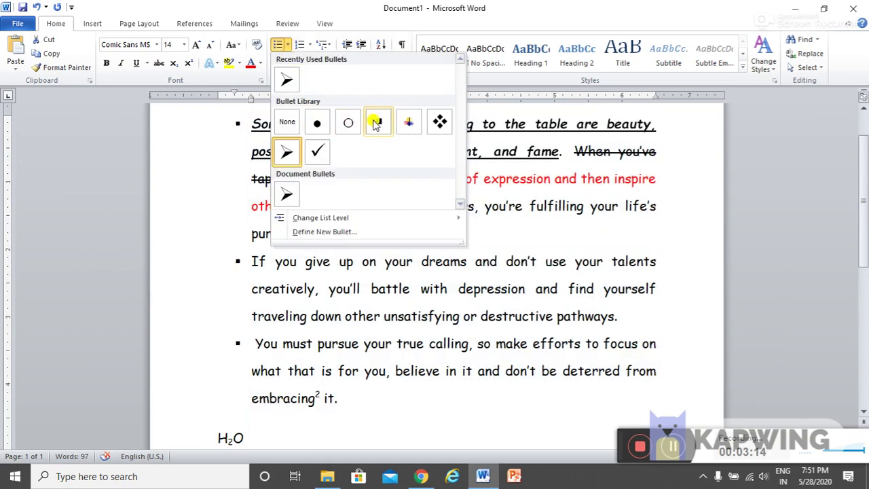
left_click(317, 123)
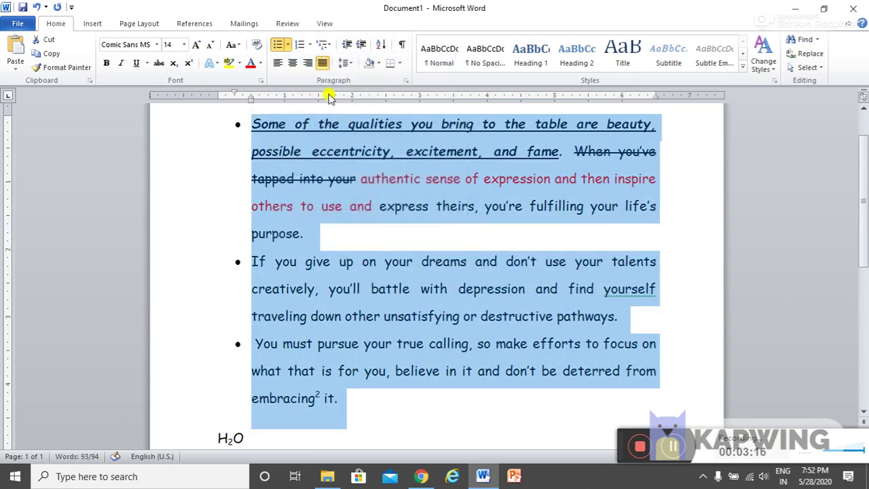
left_click(310, 45)
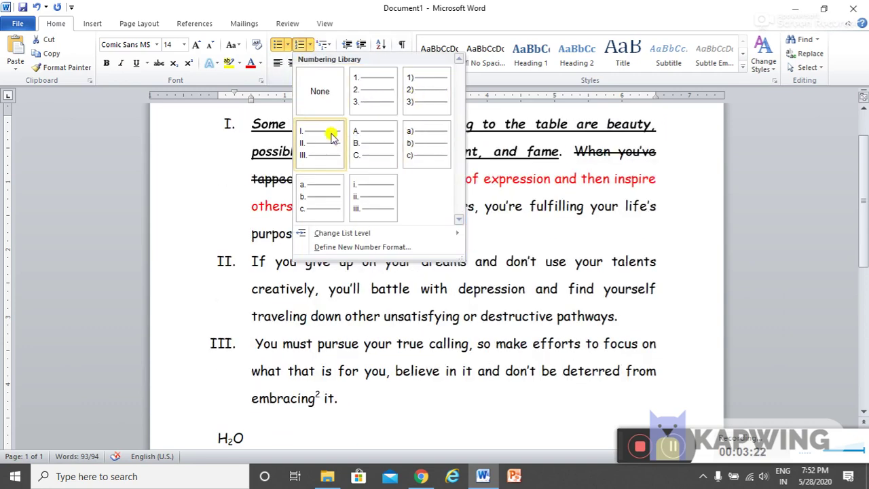
left_click(363, 99)
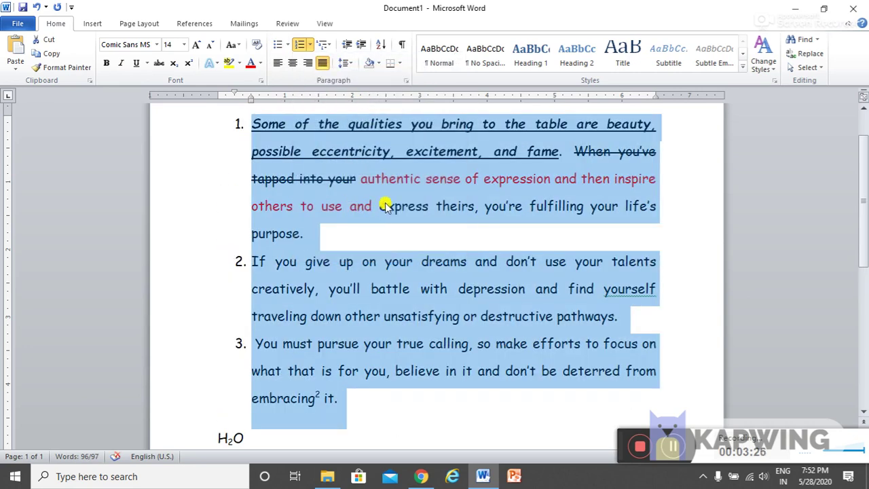
left_click(400, 261)
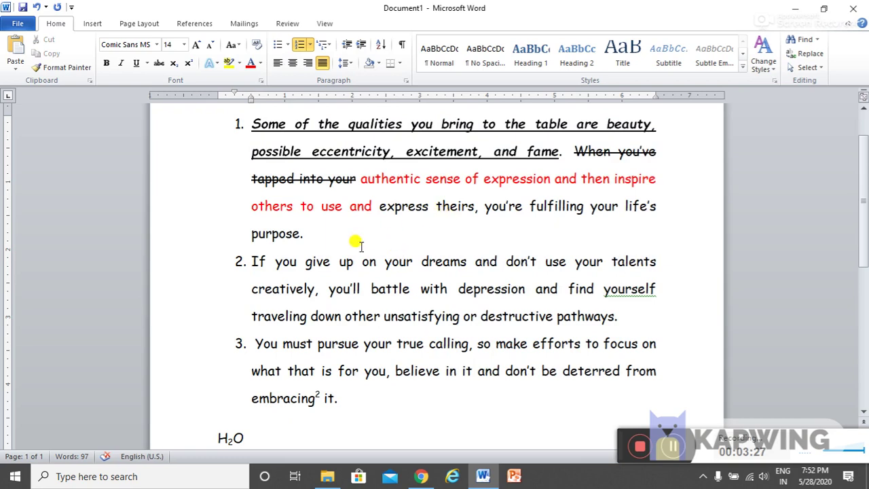
- Highlight item 2, 'If you give up…', in Bright Green
left_click_drag(252, 261, 633, 304)
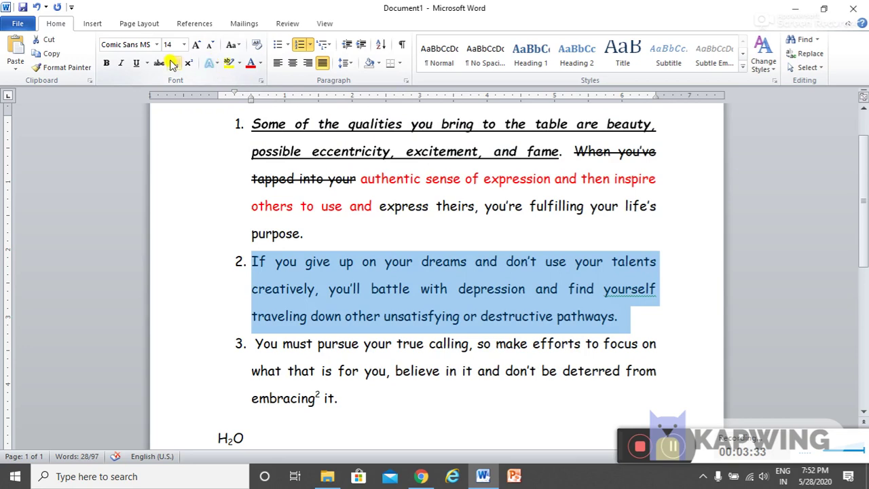
left_click(239, 63)
left_click(250, 82)
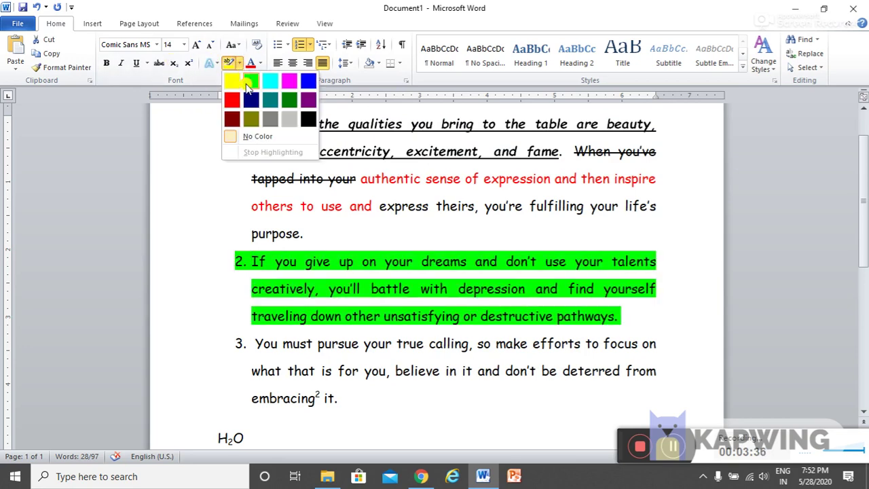
left_click(250, 82)
key("Right")
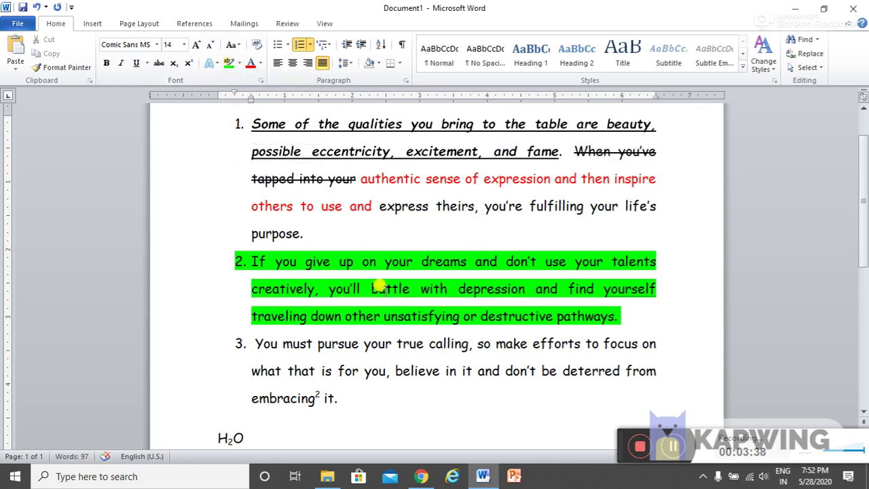
scroll(433, 346, "down", 1)
left_click_drag(338, 365, 255, 311)
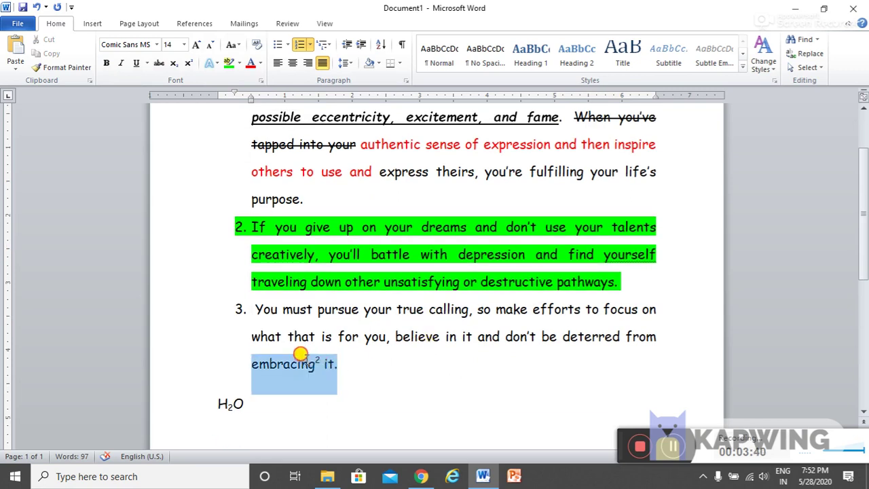
- Apply the Gradient Fill – Blue, Accent 1, Outline – White text effect to item 3
left_click(220, 64)
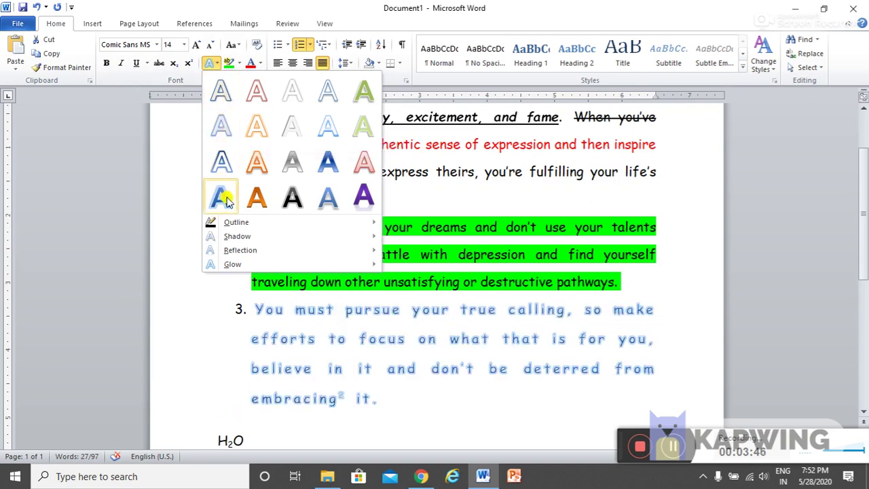
left_click(365, 198)
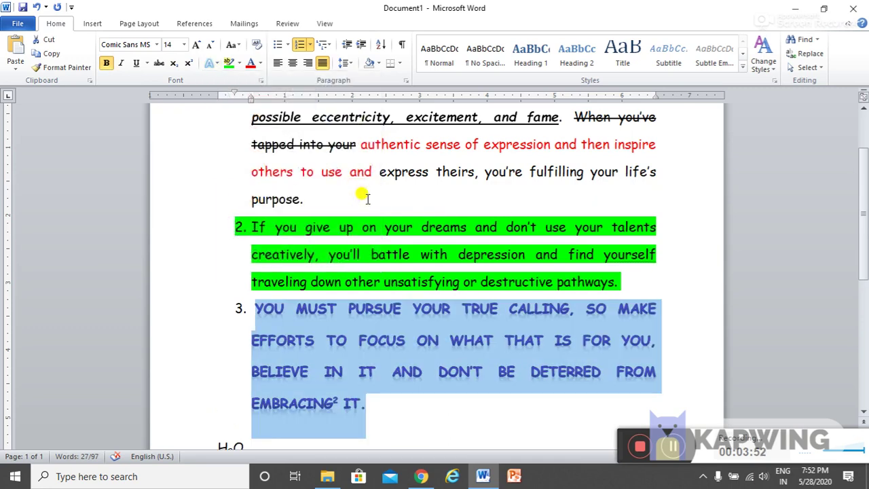
left_click(428, 401)
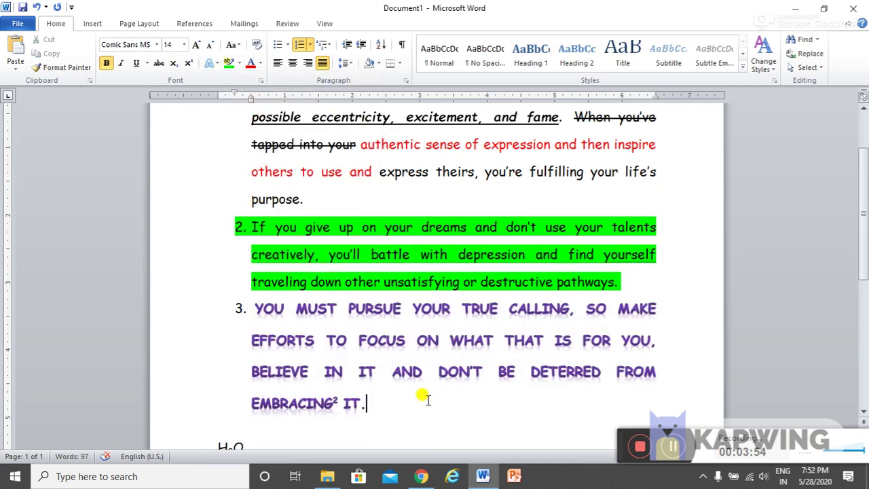
scroll(426, 400, "down", 3)
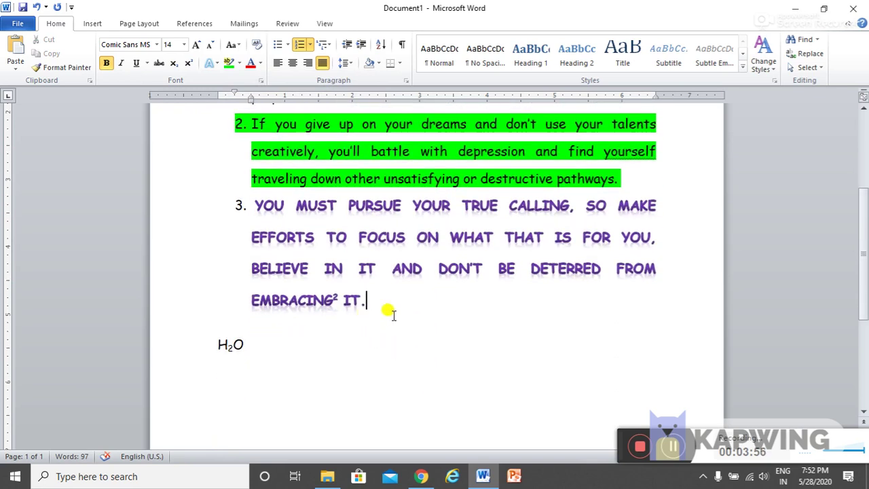
scroll(391, 306, "up", 4)
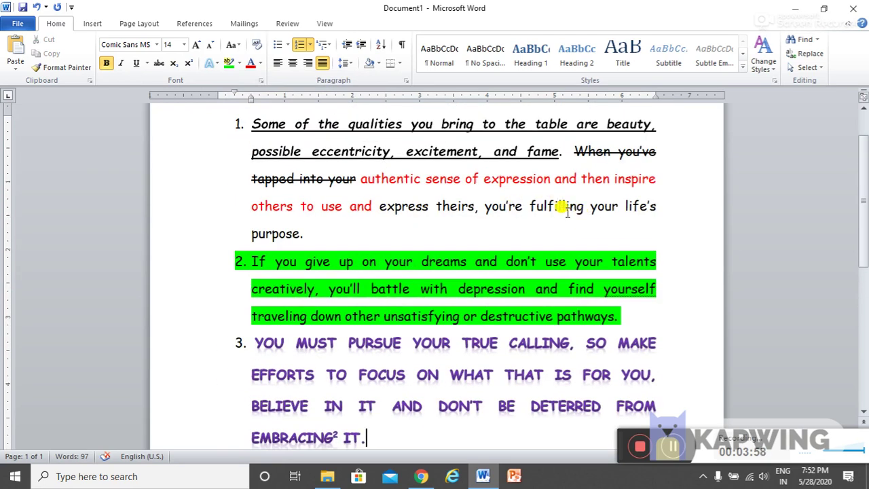
- Remove bold, italic and underline from item 1's opening clause through 'beauty,'
left_click_drag(252, 346, 646, 334)
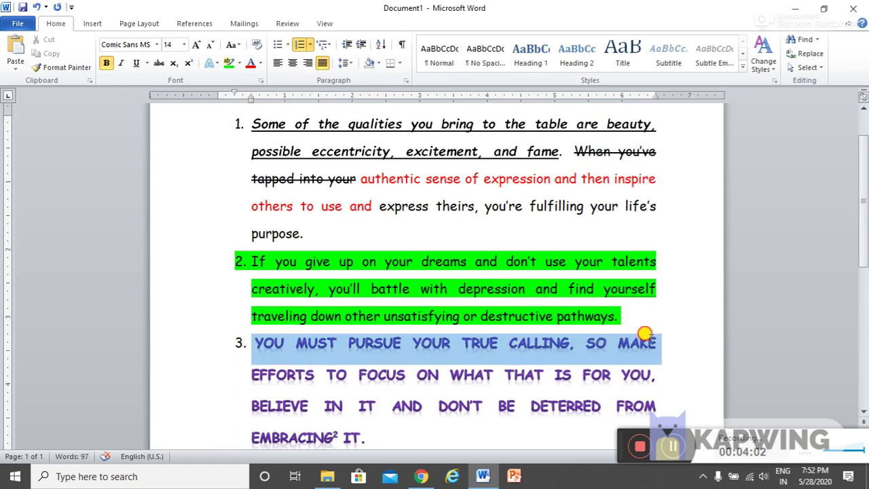
left_click(239, 121)
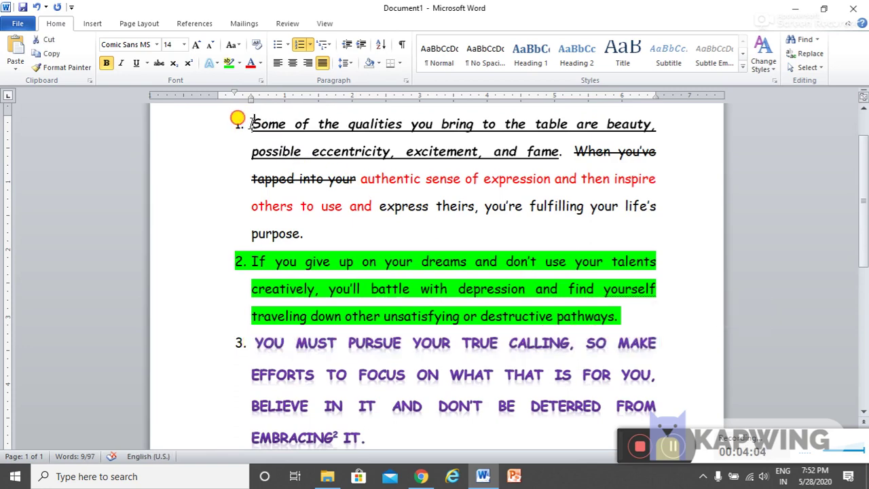
left_click_drag(238, 121, 653, 124)
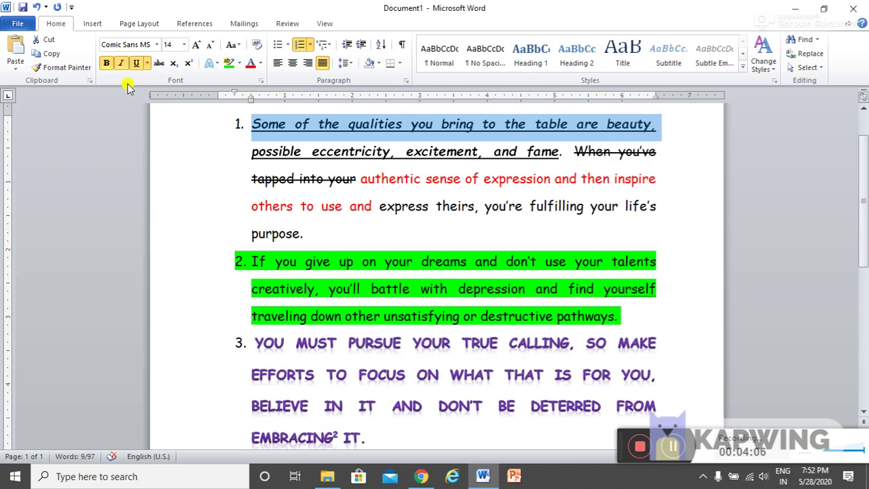
left_click(107, 64)
left_click(121, 63)
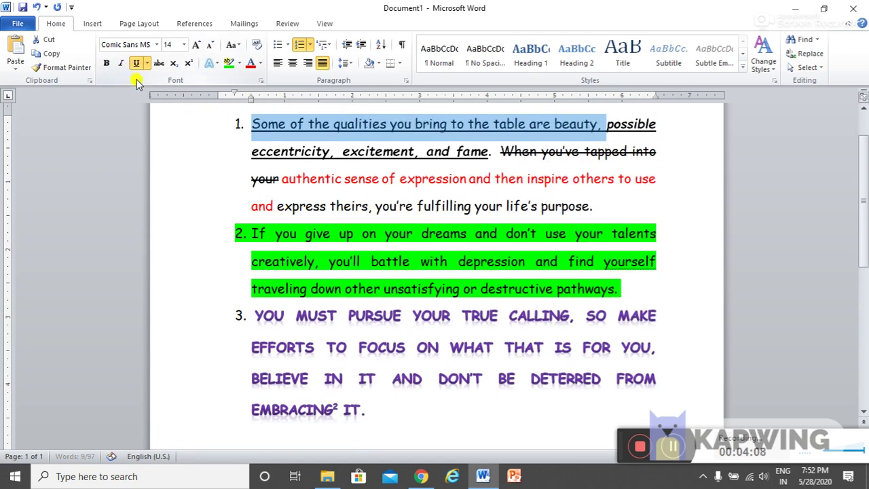
left_click(138, 65)
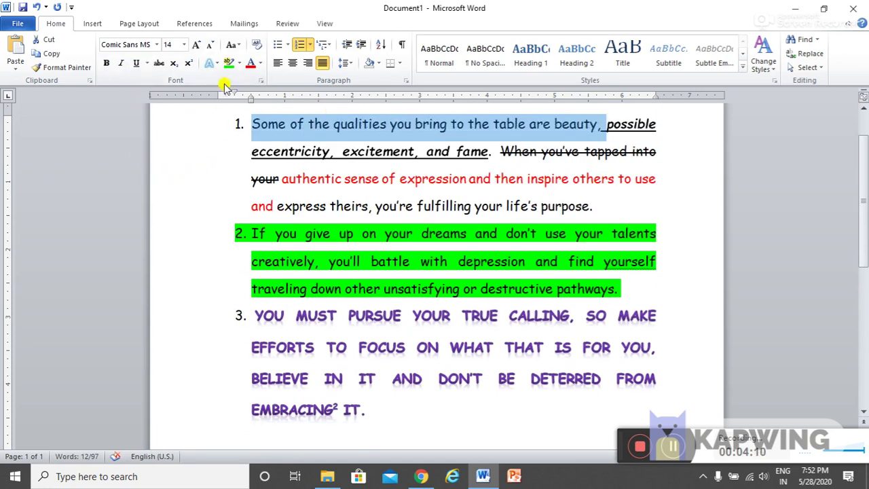
- Cycle the clause through sentence, lower, upper and capitalized case, ending on tOGGLE cASE
left_click(236, 44)
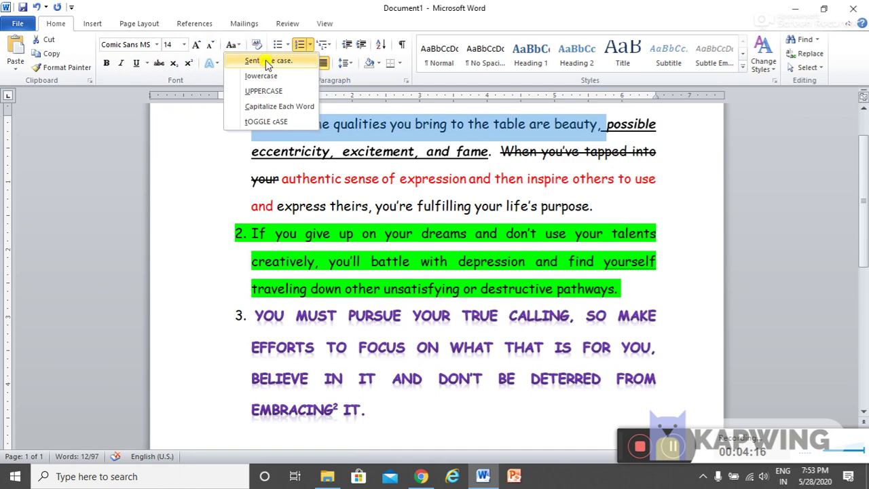
left_click(265, 60)
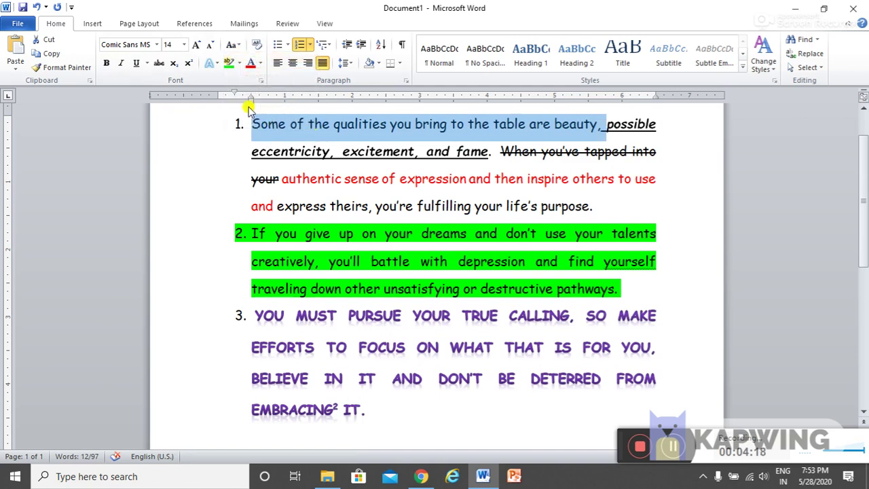
left_click(231, 44)
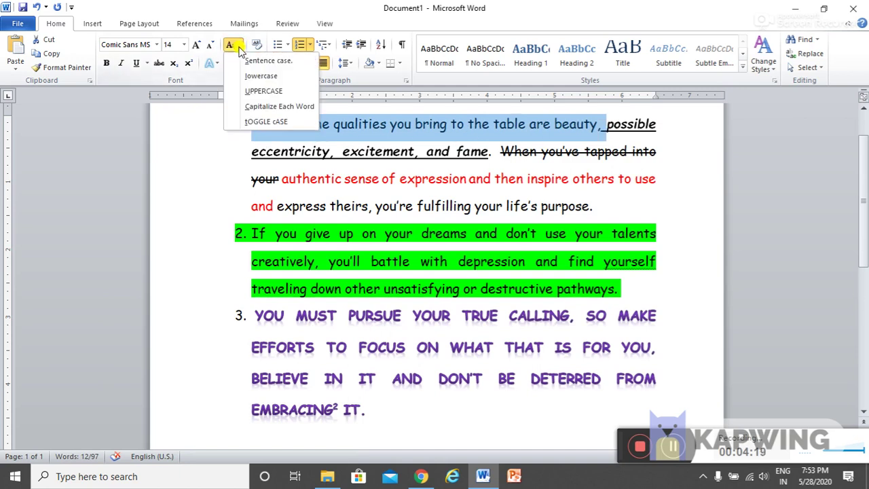
left_click(258, 76)
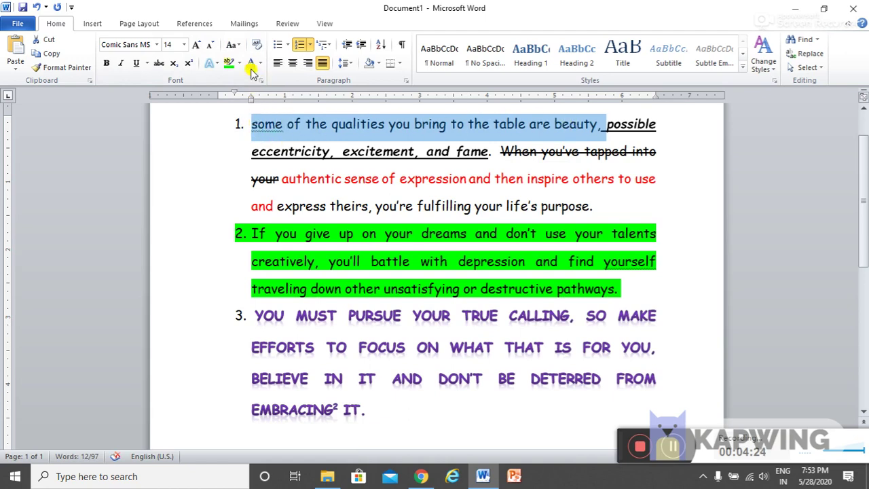
left_click(231, 44)
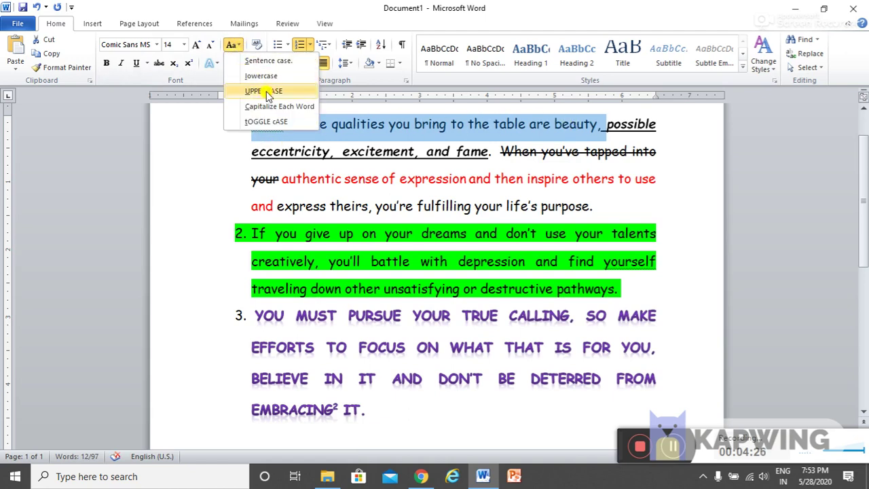
left_click(267, 91)
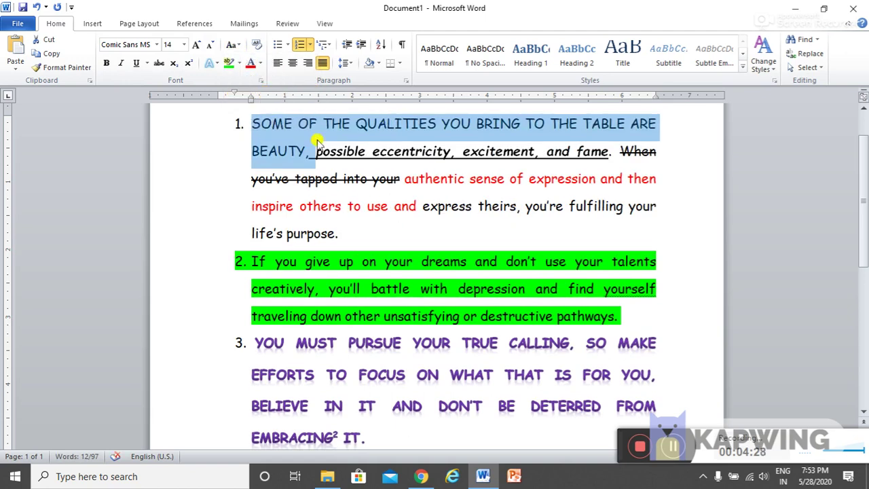
left_click(237, 44)
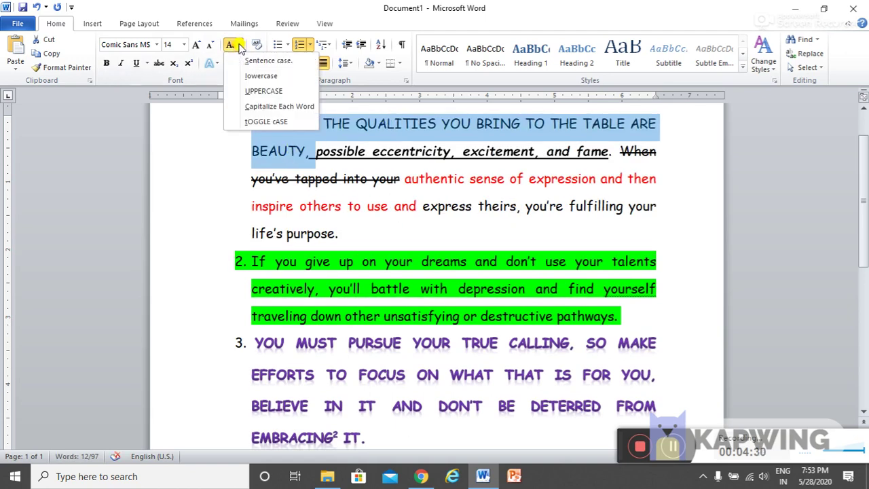
left_click(256, 107)
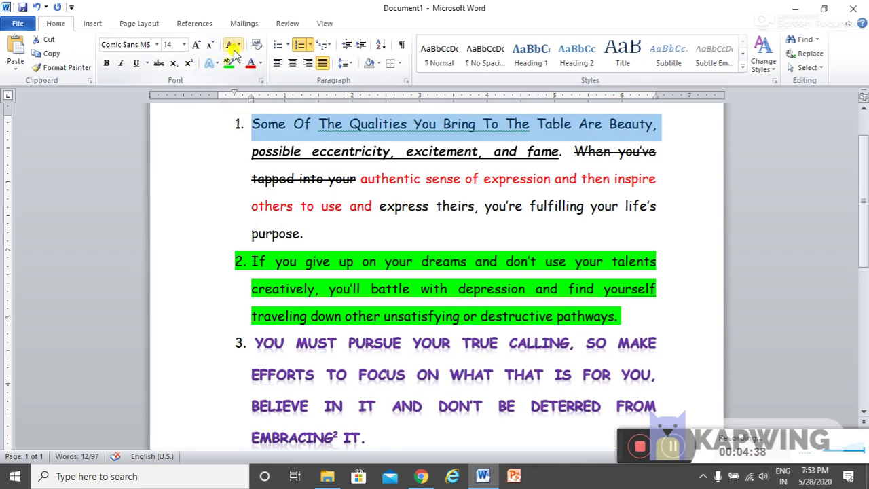
left_click(238, 46)
left_click(258, 121)
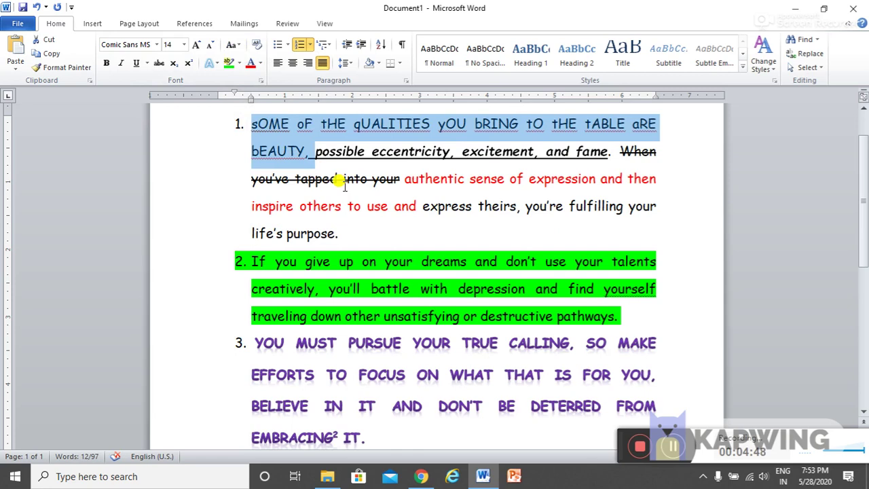
left_click(183, 45)
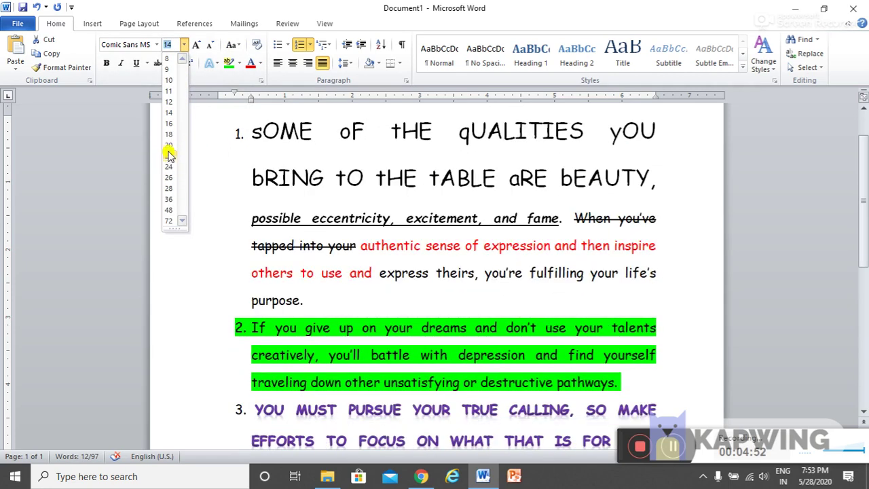
left_click(170, 138)
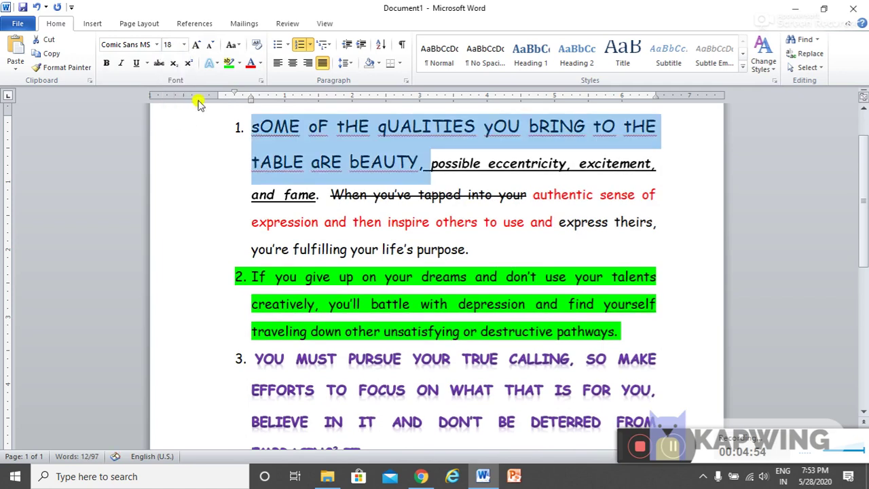
left_click(196, 45)
left_click(196, 44)
left_click(197, 45)
left_click(197, 45)
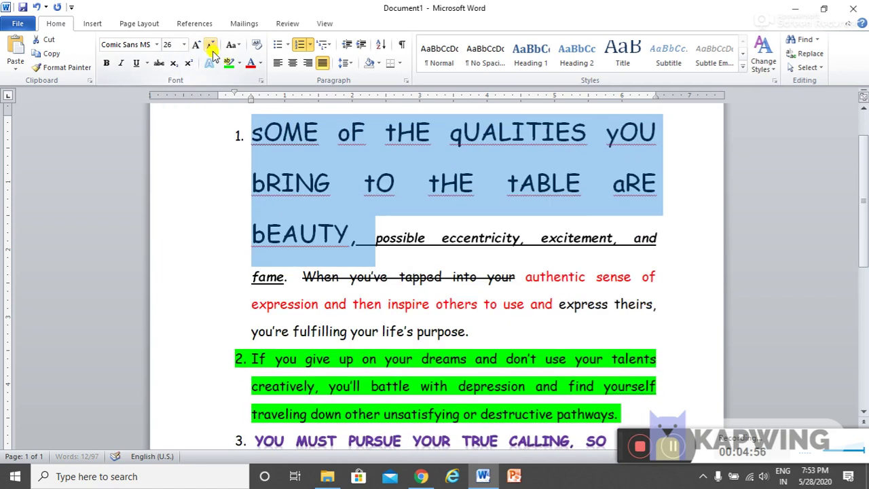
left_click(211, 46)
left_click(212, 46)
left_click(211, 46)
left_click(211, 46)
left_click(211, 46)
left_click(211, 46)
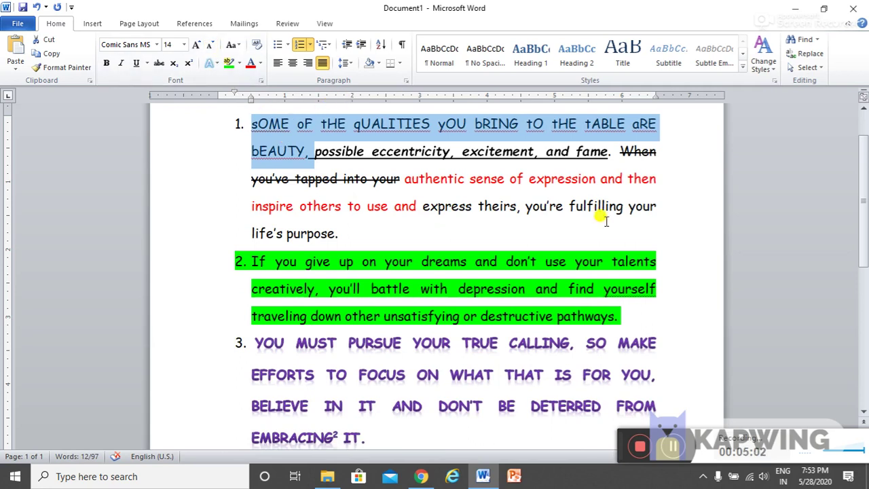
- Apply the Subtitle style to all of item 1, through "life's purpose", so it leaves the numbered list
left_click(510, 228)
left_click_drag(244, 124, 370, 236)
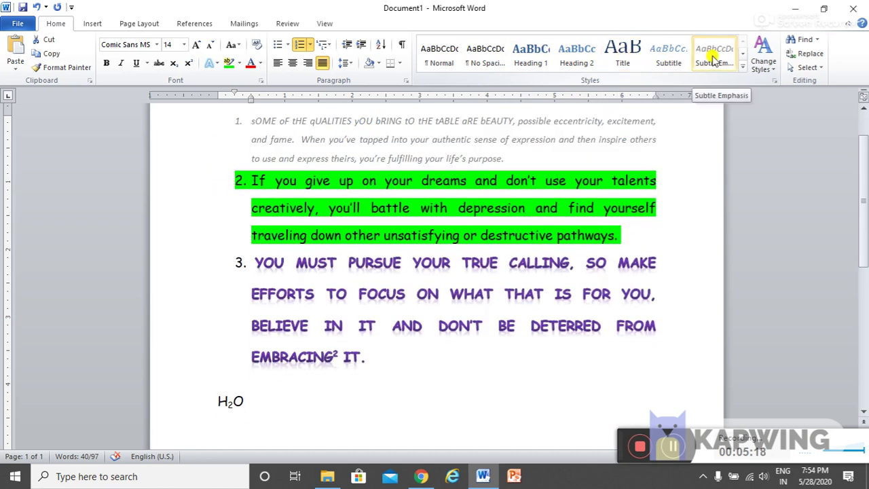
left_click(668, 58)
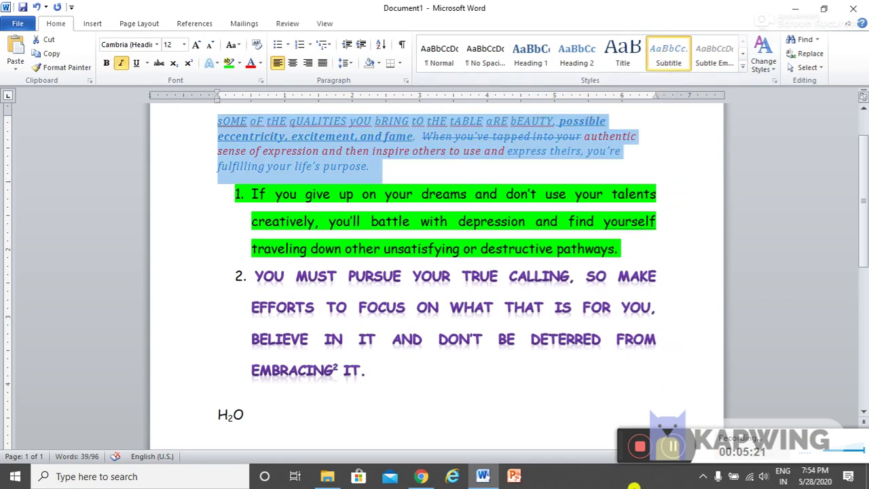
left_click(246, 410)
scroll(656, 322, "down", 1)
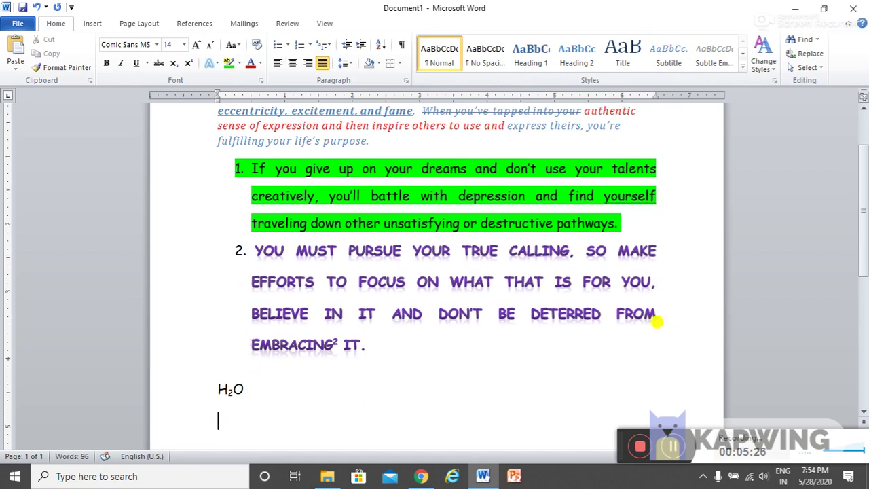
- Type the closing line "Hope you like it……" on the empty line below H₂O
type("hopeyou li")
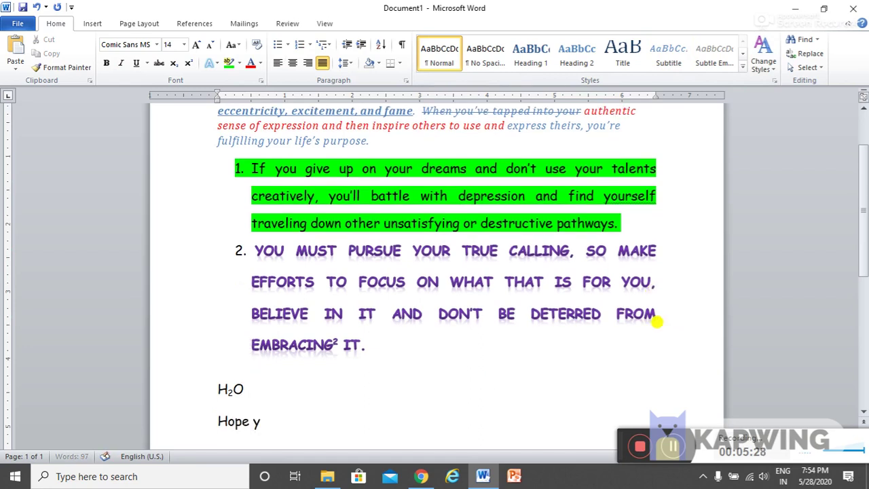
type("ke")
type(" it......")
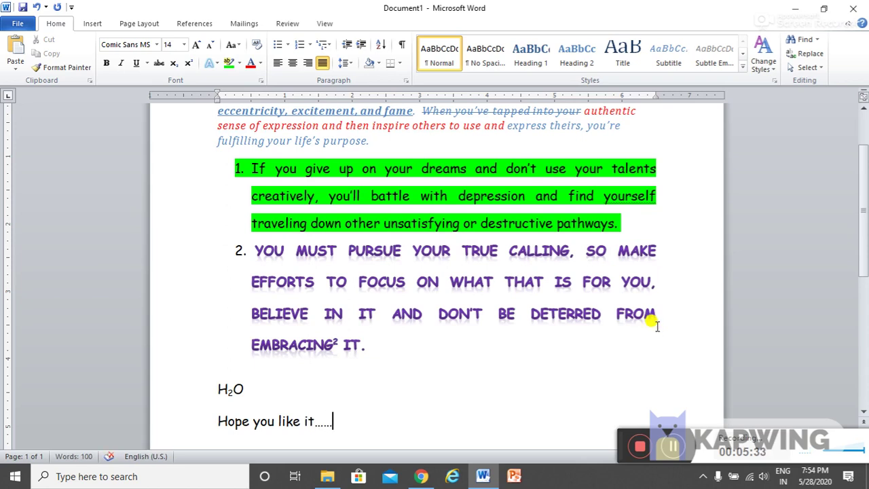
scroll(656, 324, "down", 1)
scroll(658, 333, "down", 2, "ctrl")
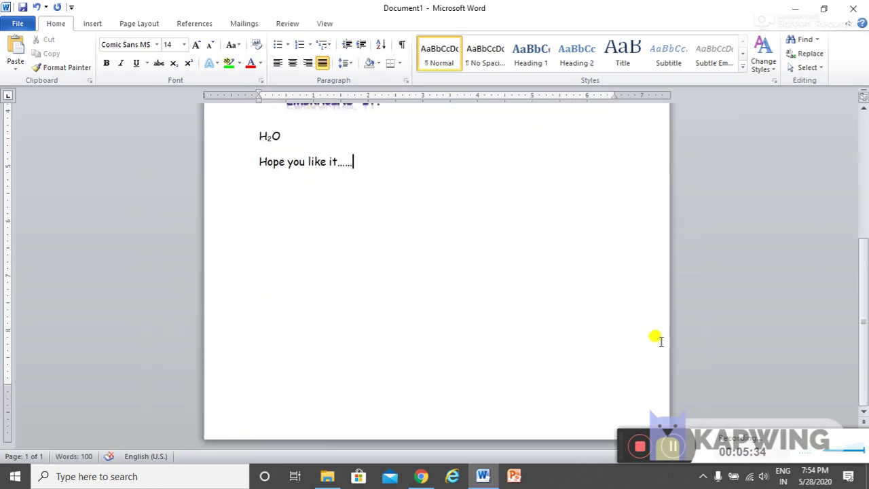